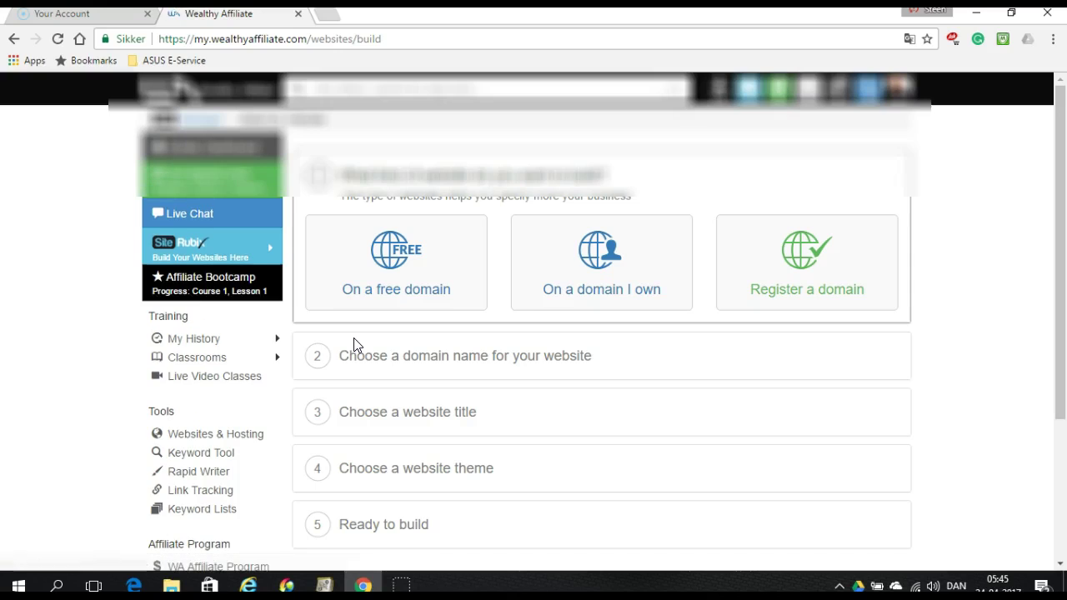
Set up the new site on free domain steenstest.siterubix.com with title 'Steens Test'
click(401, 265)
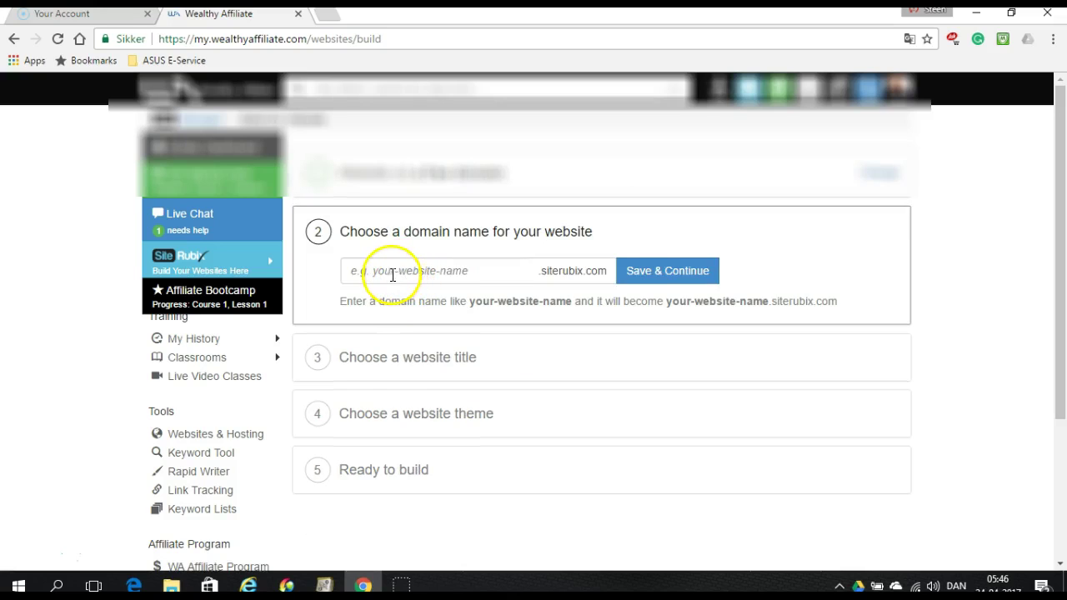
click(392, 275)
text(steenstest)
click(658, 271)
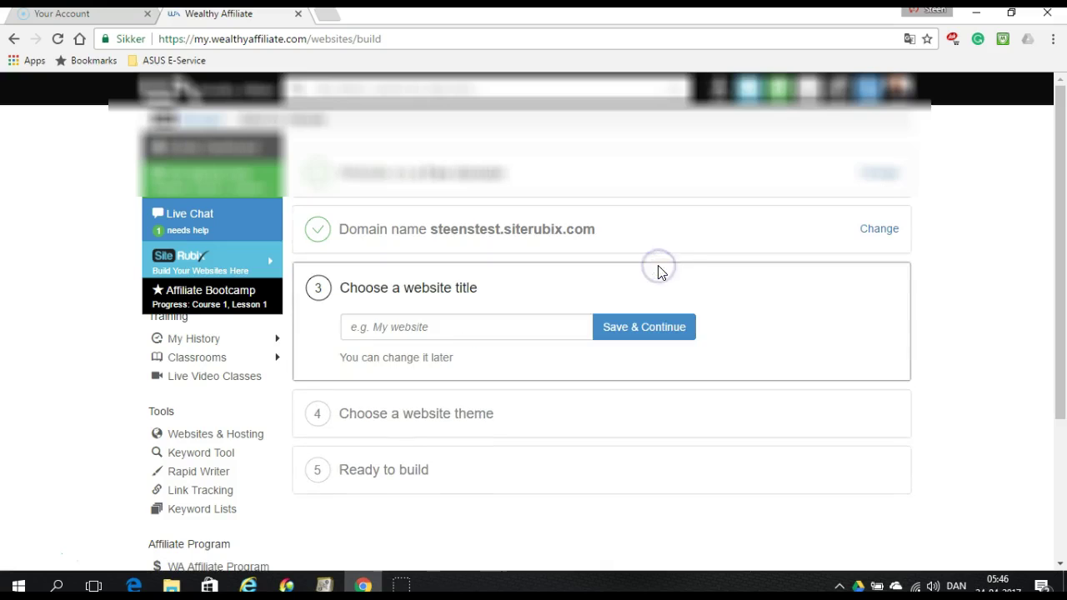
click(356, 328)
text(Steens Test)
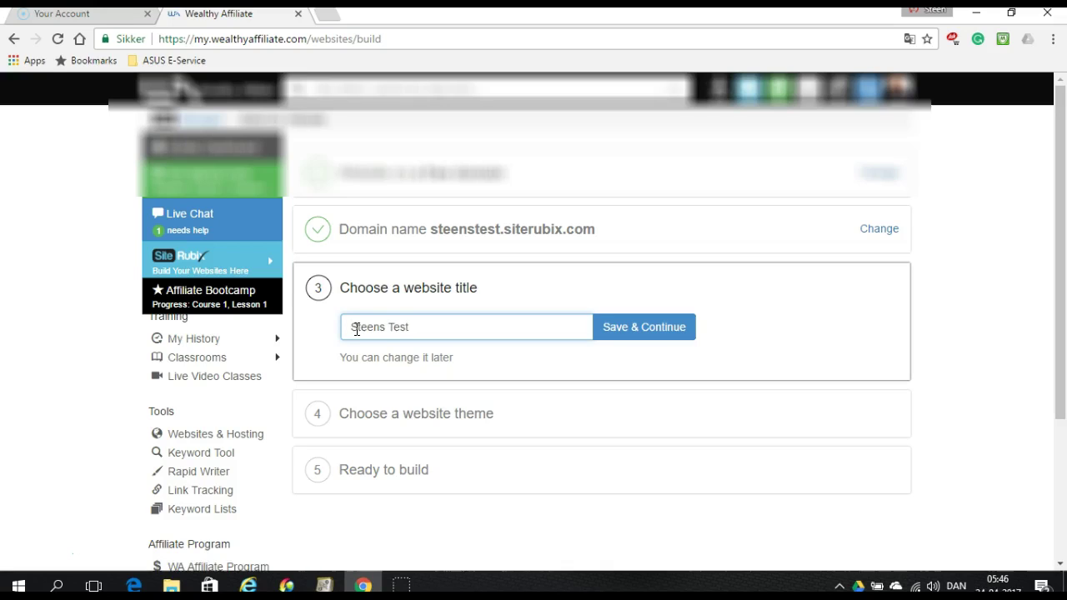
click(646, 327)
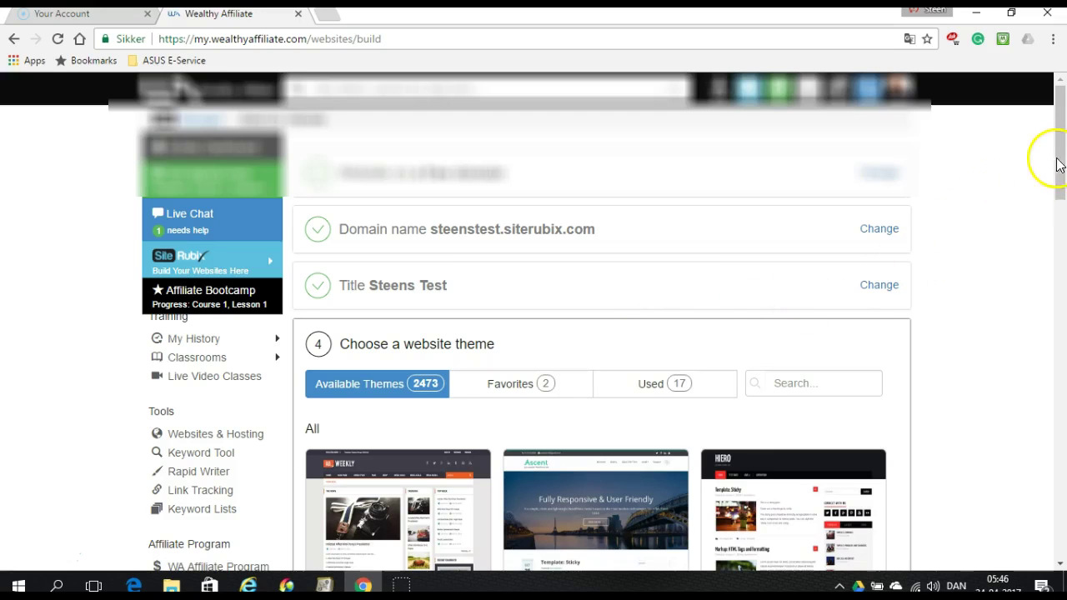
Choose the Hiero theme from Favorites and build the website
drag(1061, 160, 1058, 322)
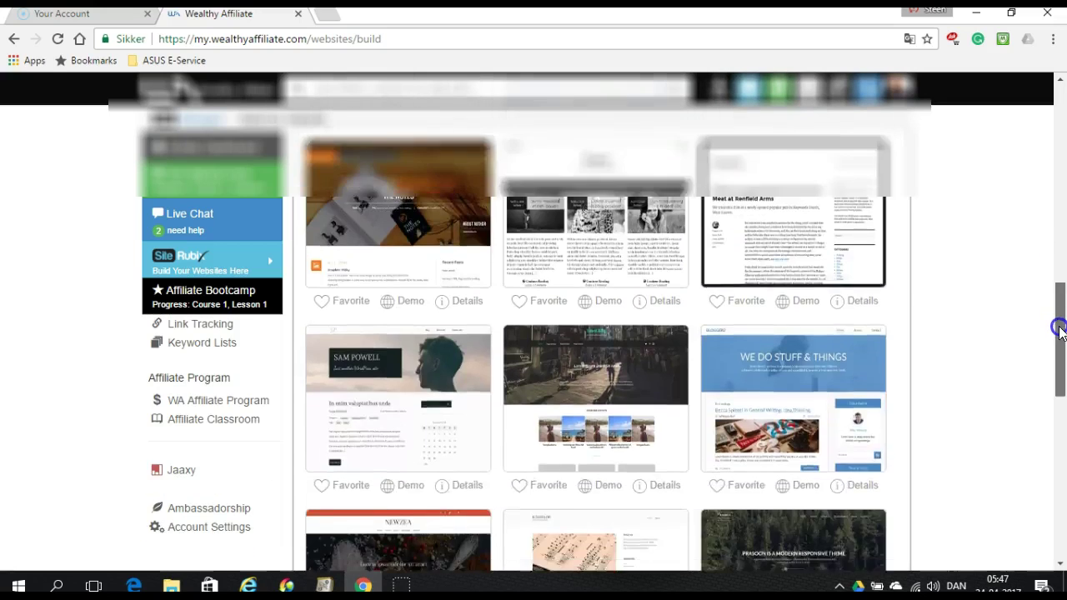
click(522, 358)
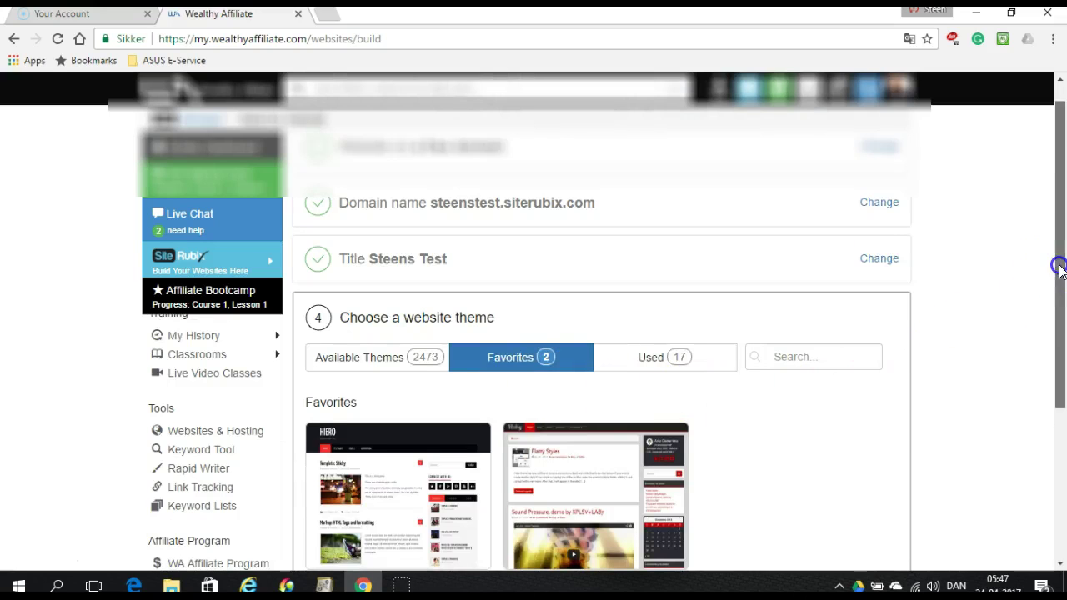
drag(1056, 265, 1057, 377)
mouse_move(595, 321)
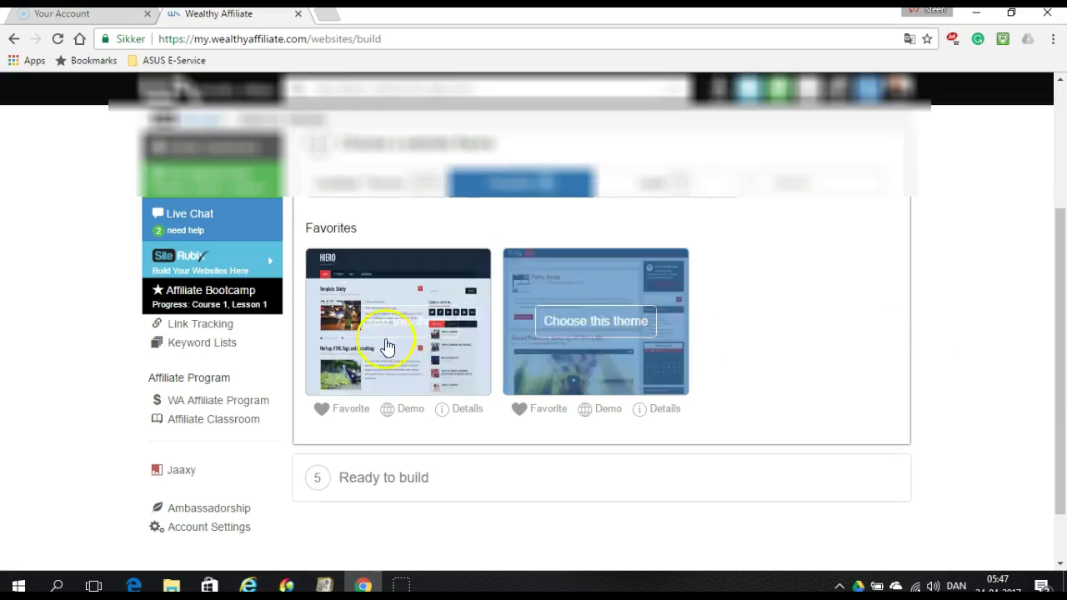
mouse_move(398, 321)
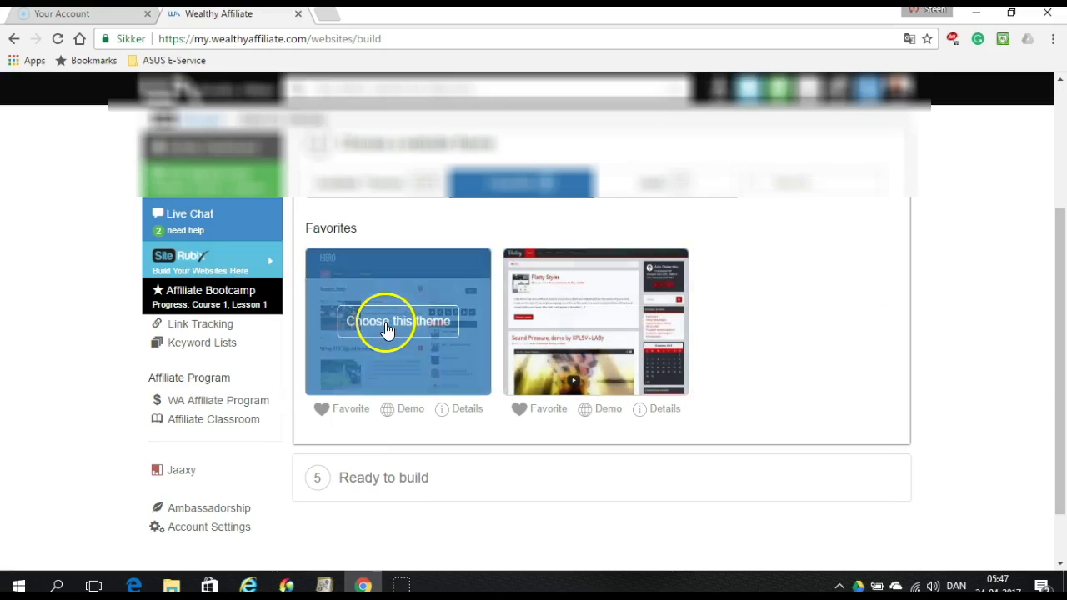
click(393, 331)
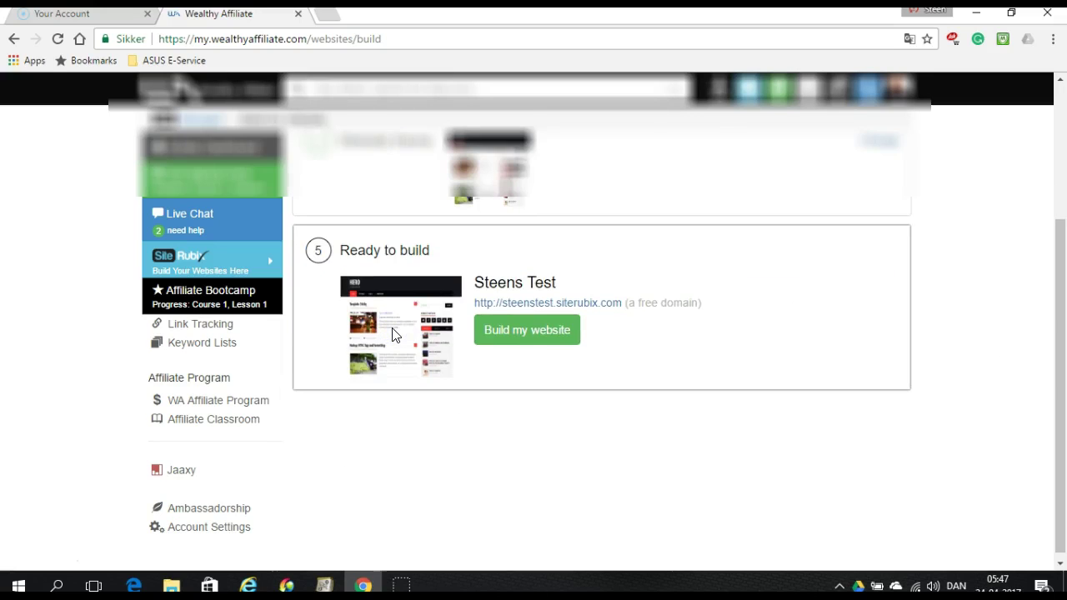
click(518, 331)
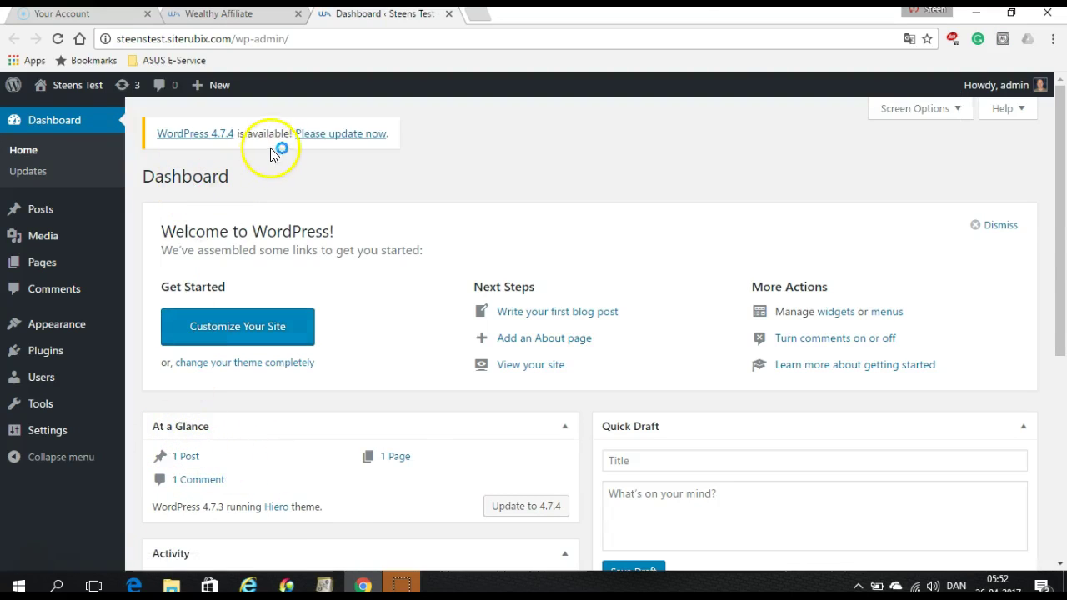
Update WordPress to 4.7.4 and preview the Sample Page on the live site
click(124, 86)
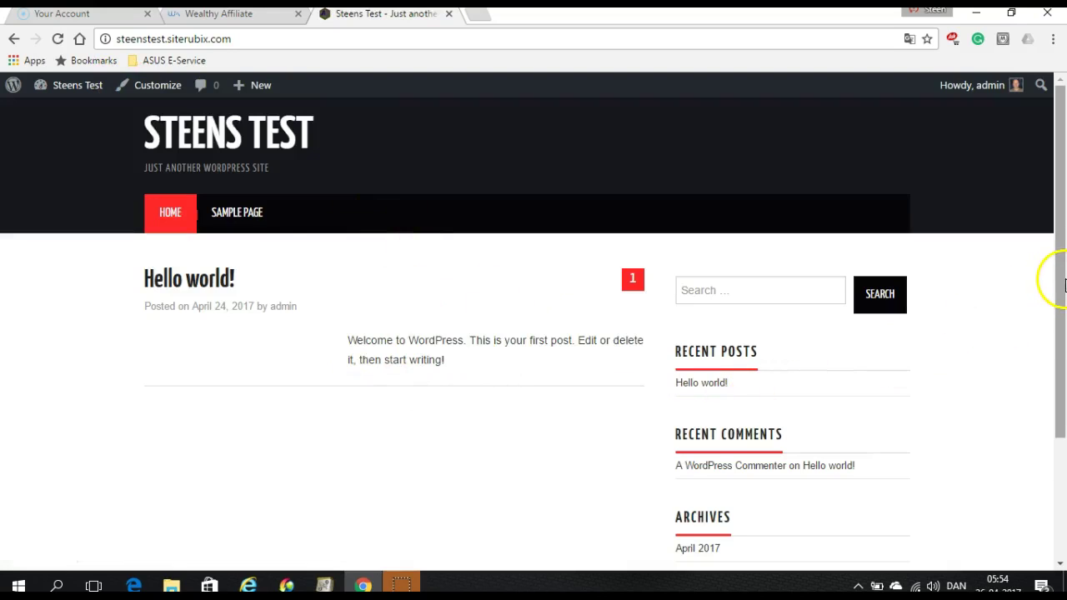
drag(1060, 289, 1061, 254)
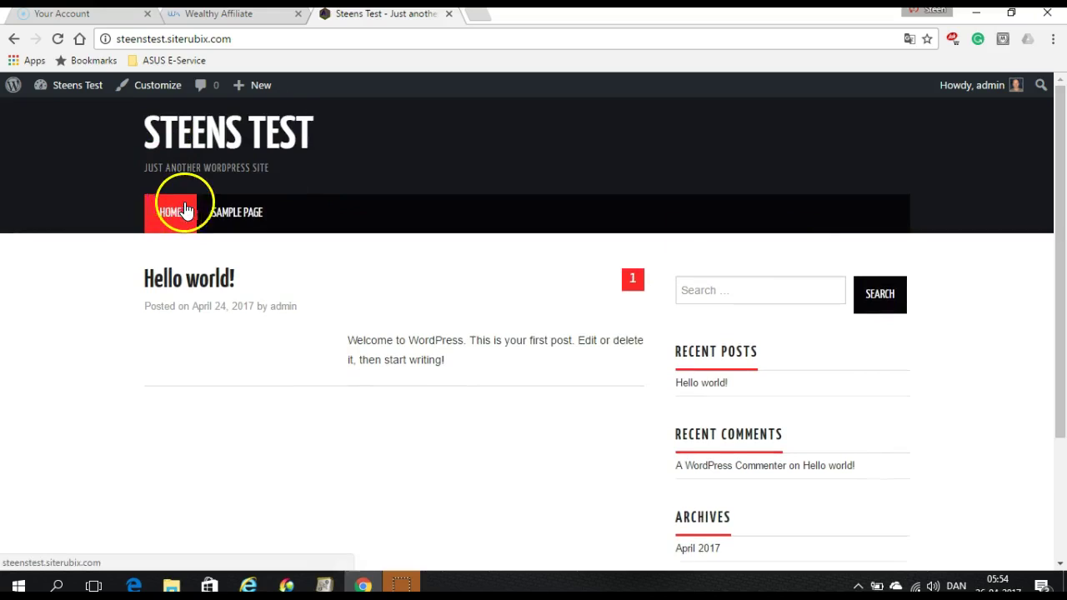
click(246, 208)
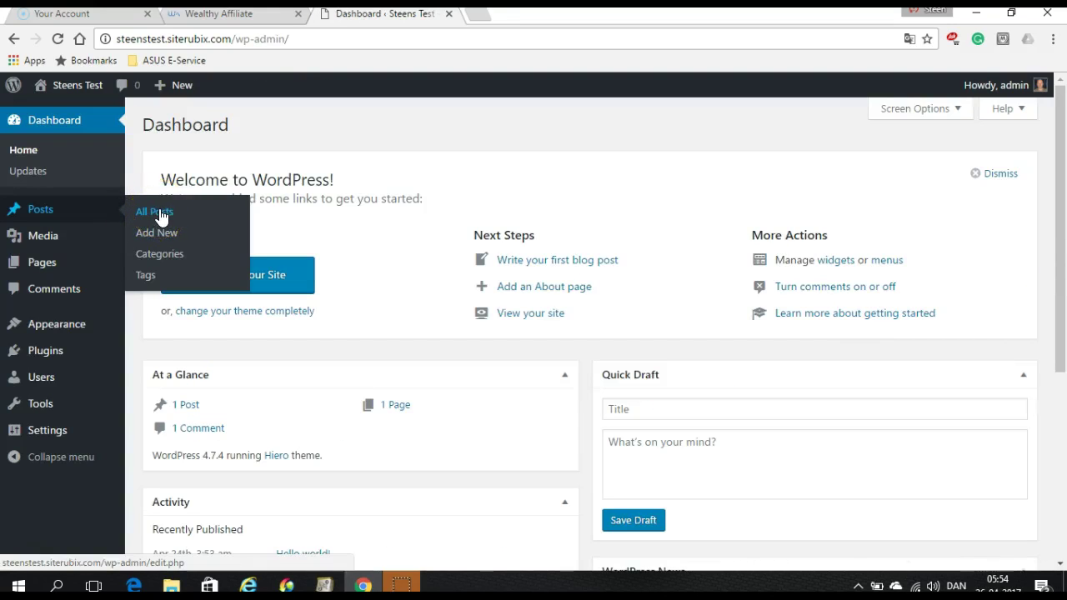
Trash and permanently delete the Hello world! post, then check the empty Pages list
click(162, 215)
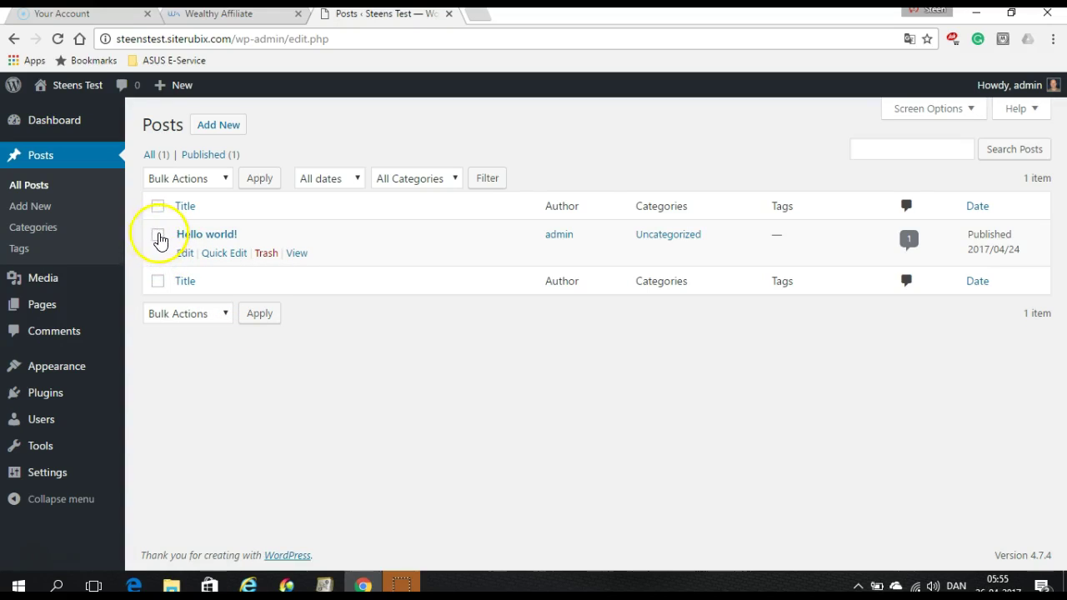
click(266, 252)
click(262, 255)
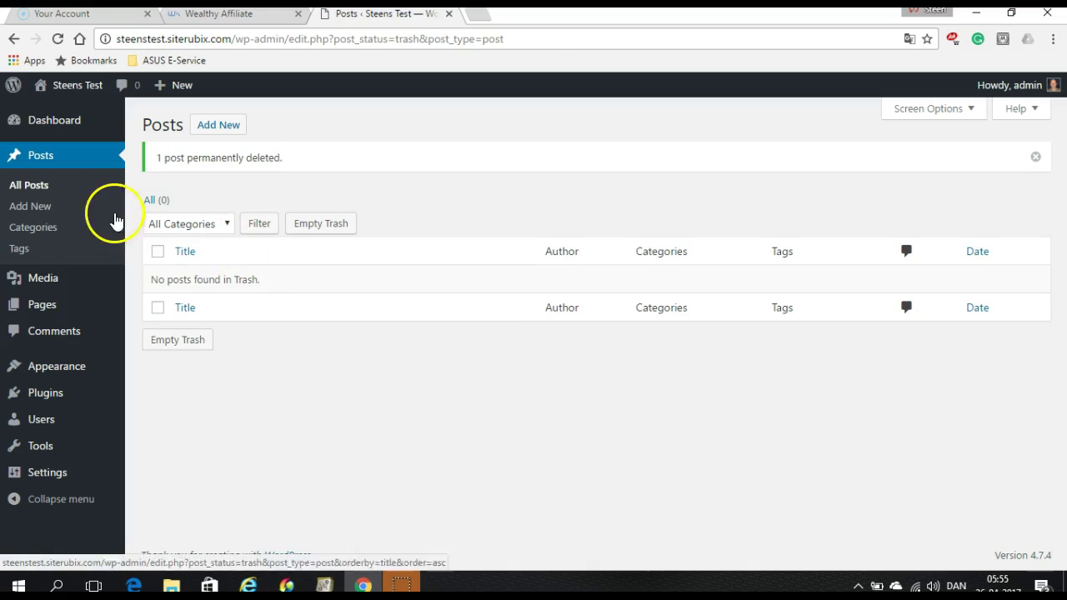
click(41, 304)
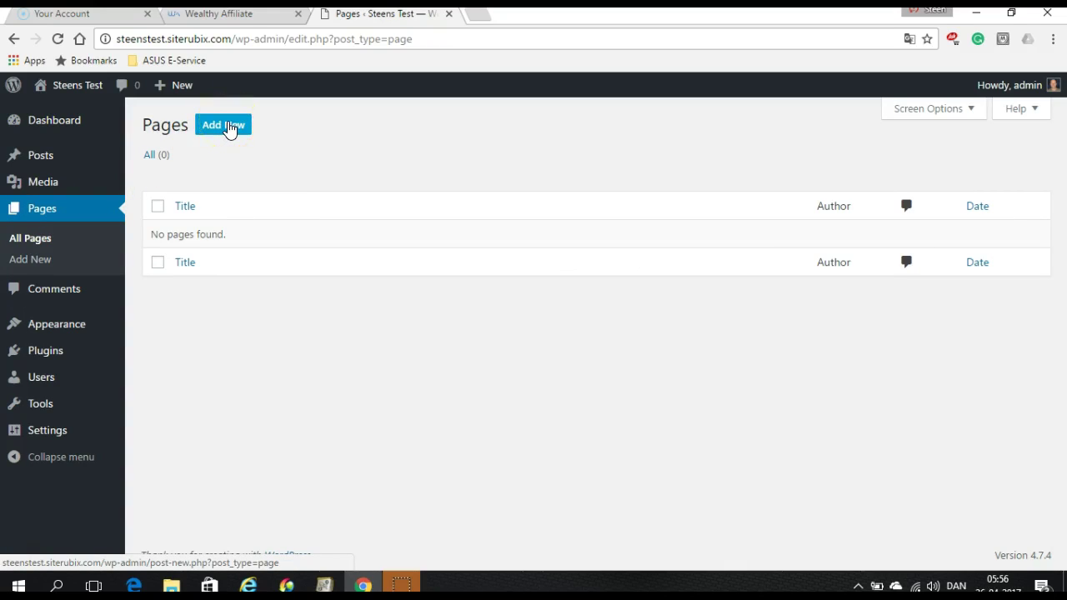
Publish three new pages: About Me, The Test and Private Policy
click(230, 128)
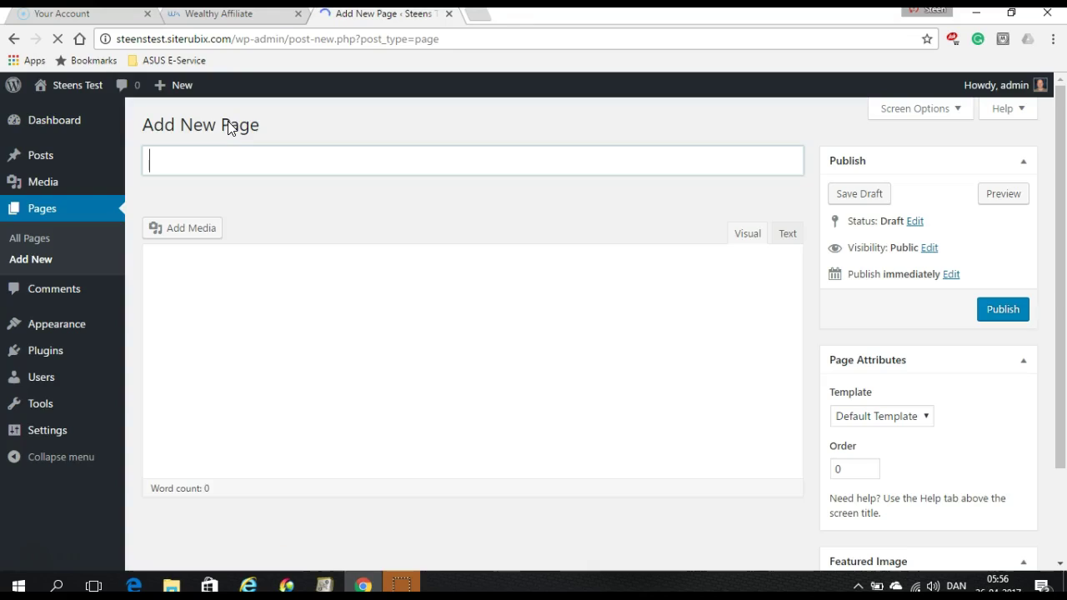
text(About)
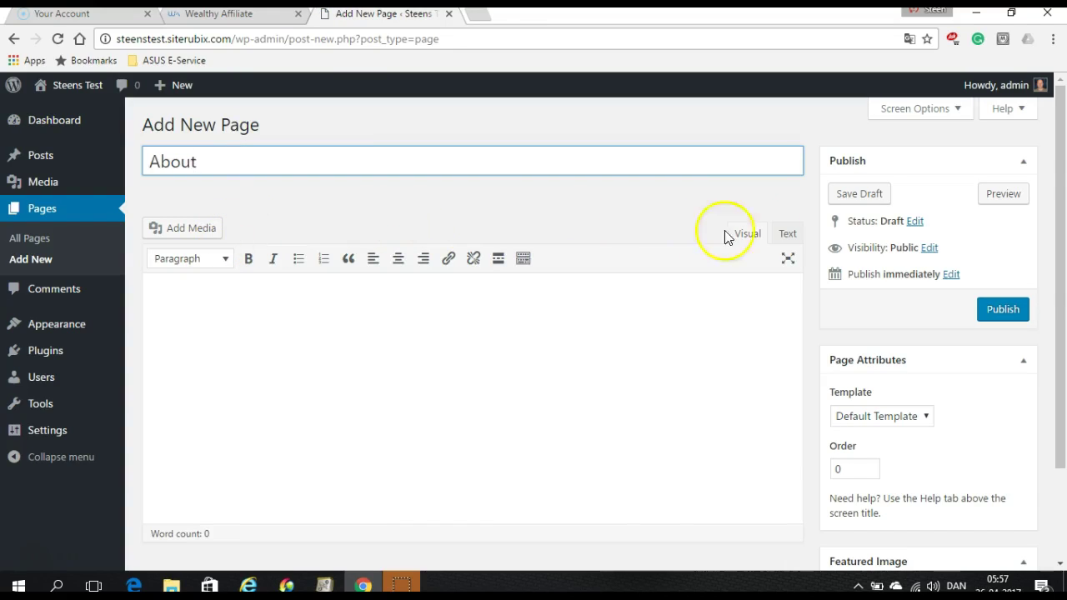
text( Me)
click(1003, 310)
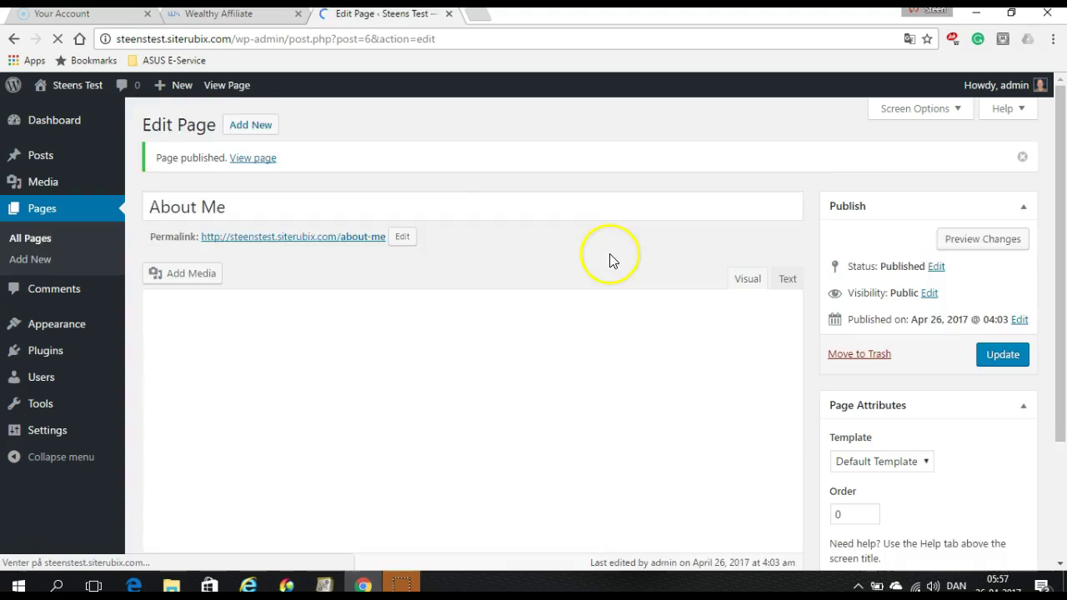
click(250, 124)
text(The Test)
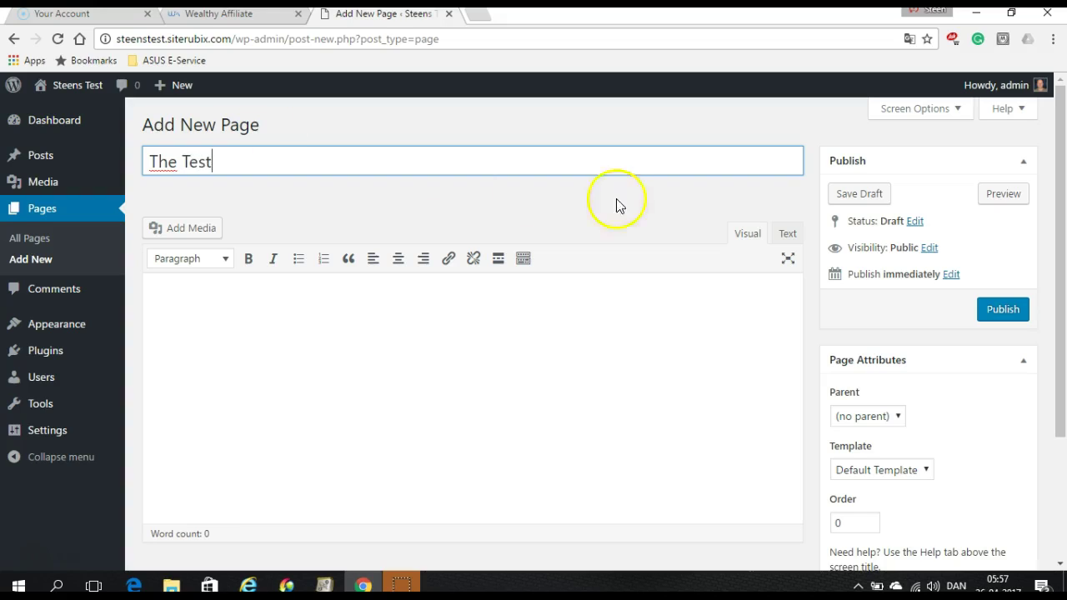
click(1004, 309)
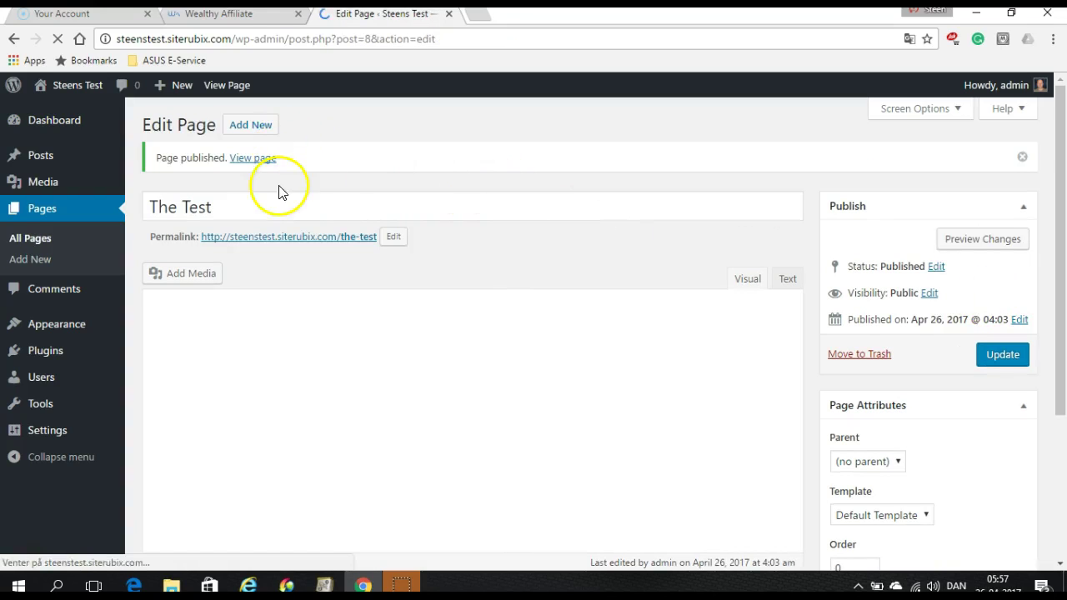
click(256, 126)
text(Privat)
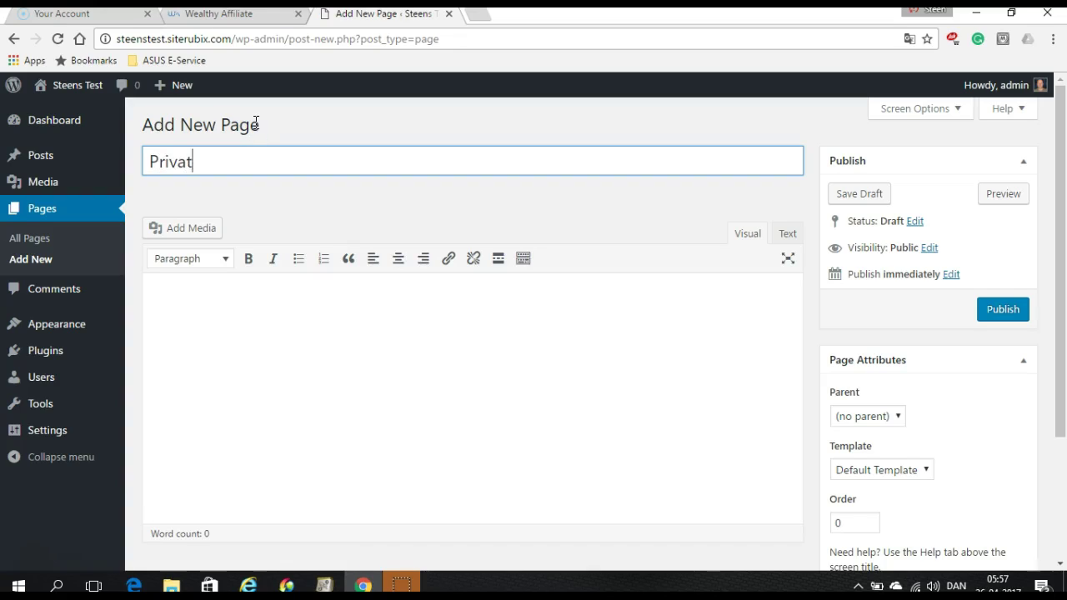
text(e Policy)
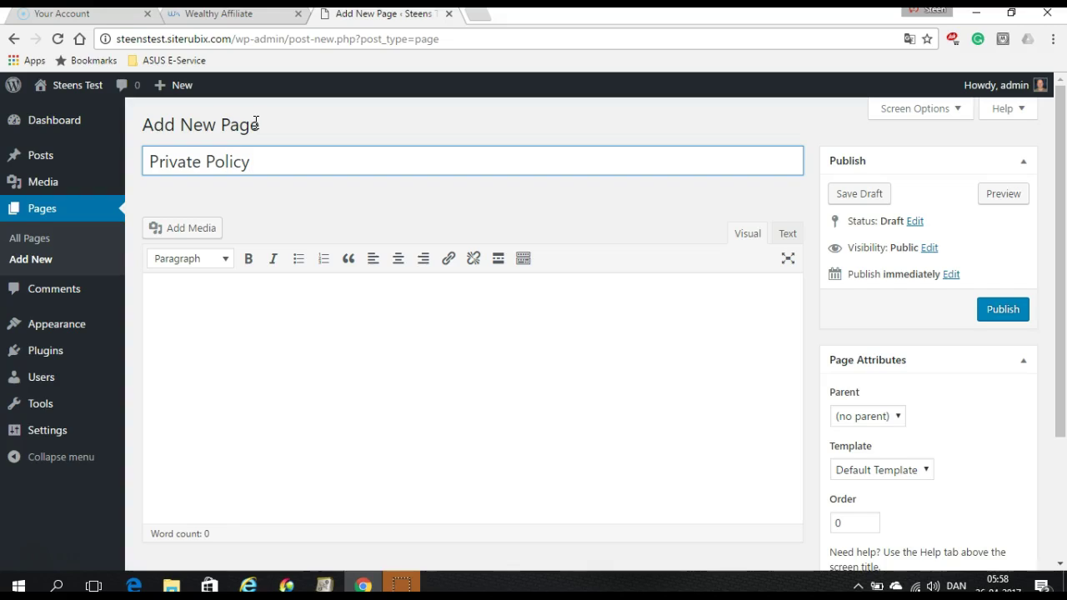
click(1003, 310)
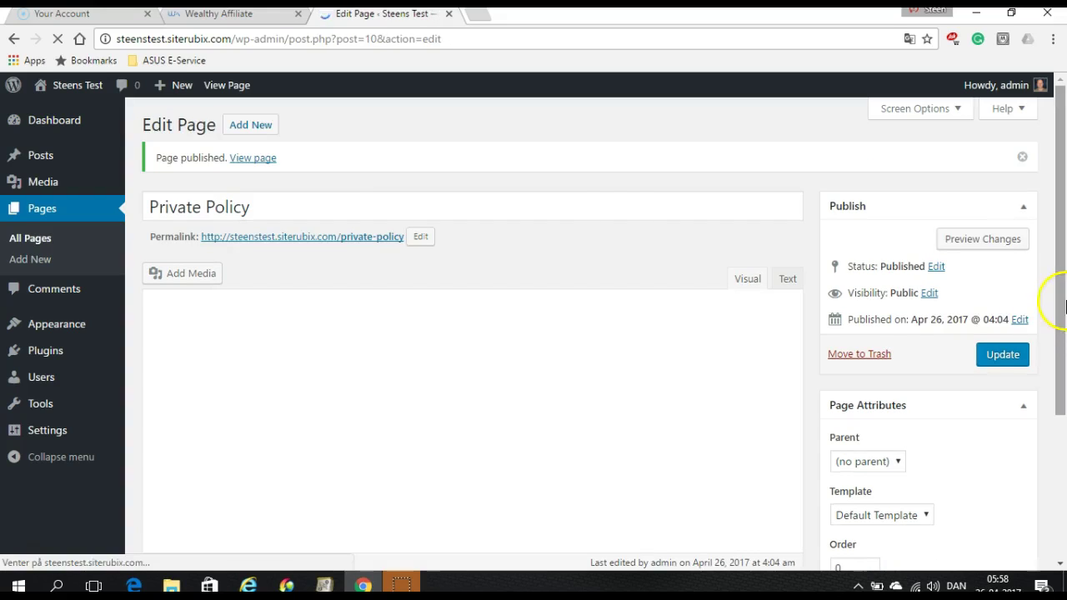
mouse_move(70, 85)
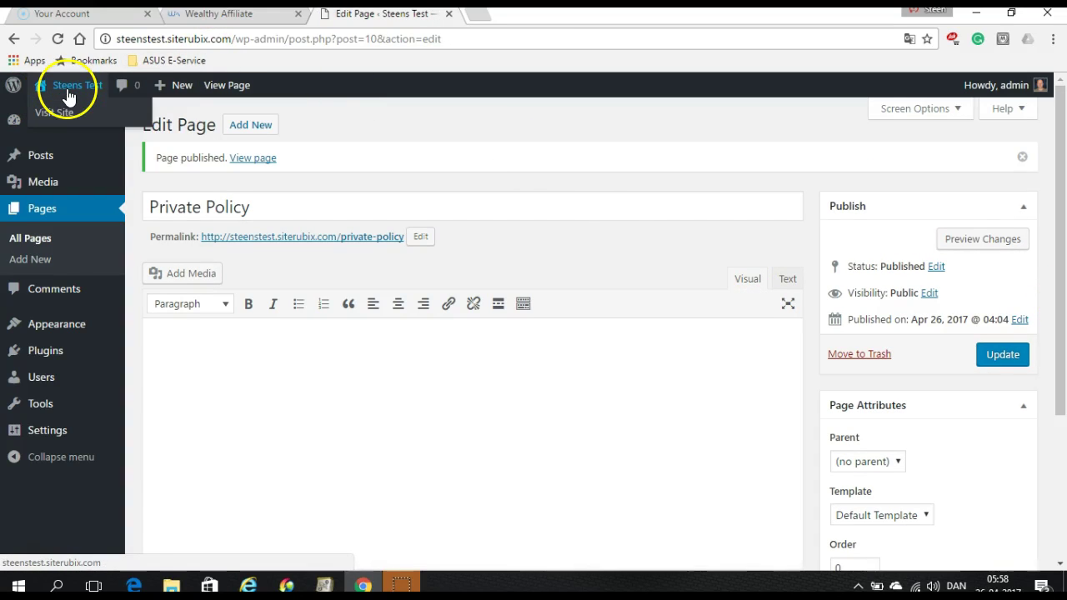
click(56, 121)
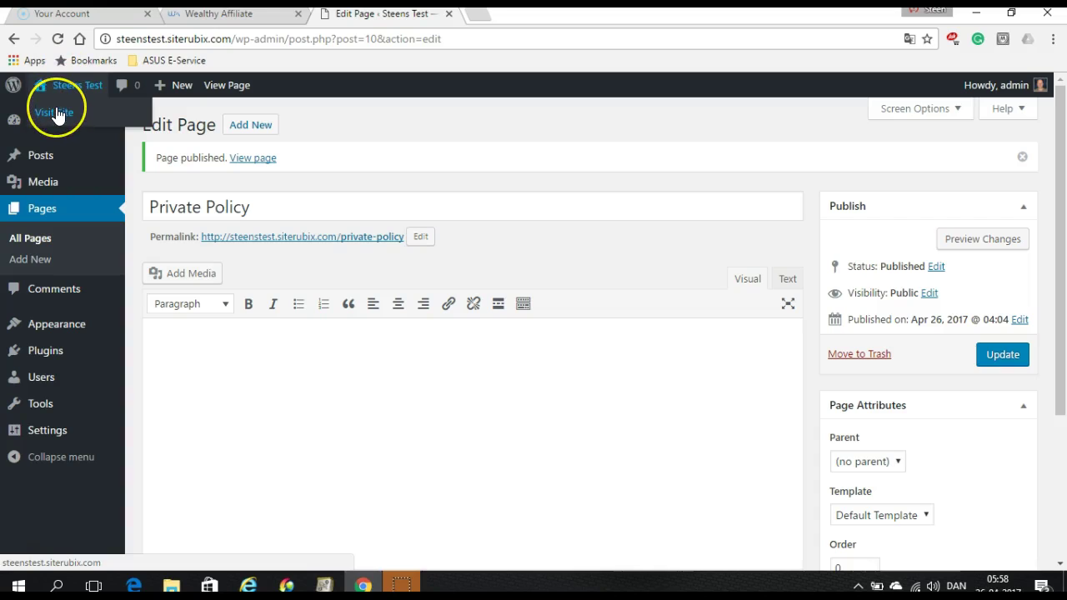
After checking the live site, publish post 'Why Testing' reading 'This is my first test post'
click(55, 113)
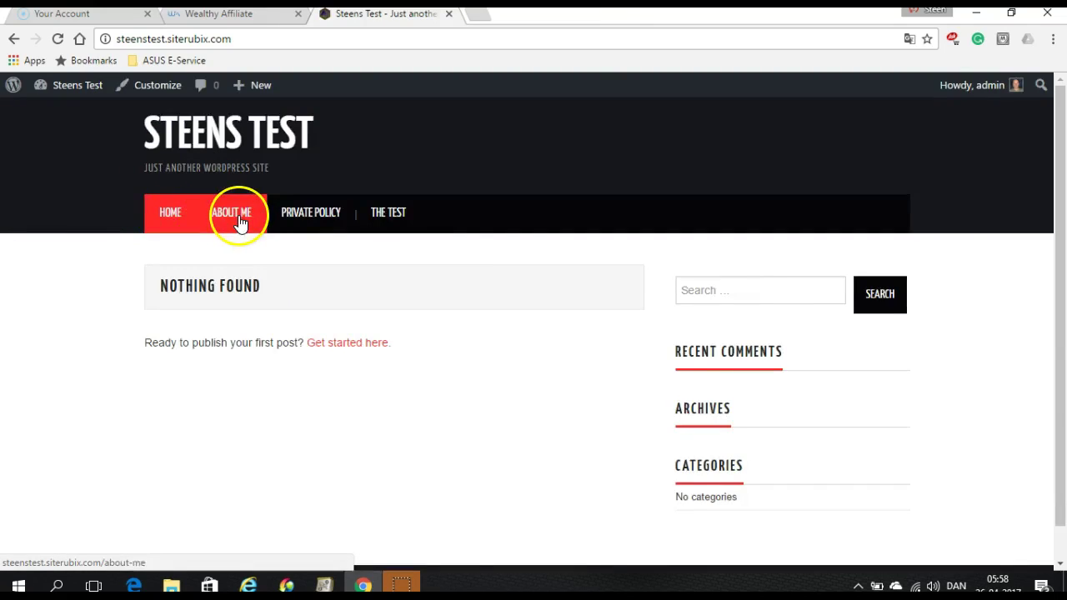
key(alt+Left)
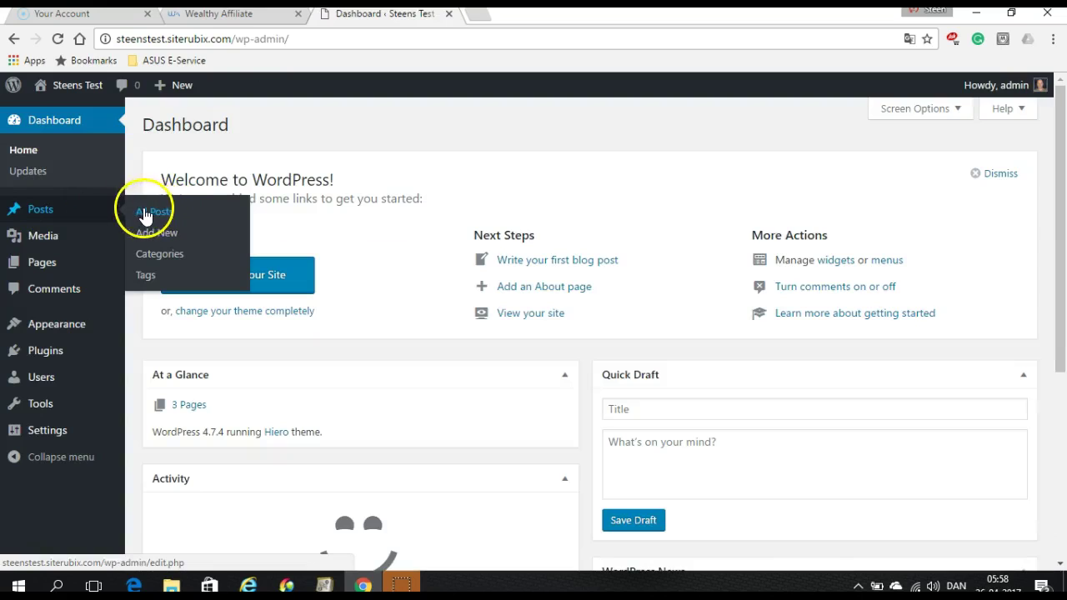
click(155, 234)
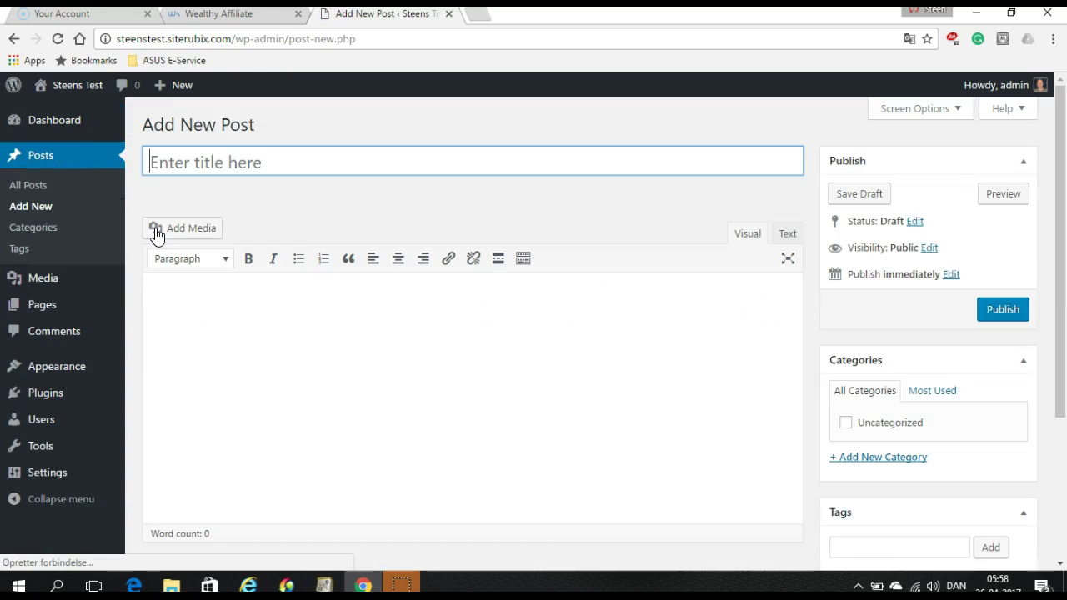
click(152, 155)
text(Why T)
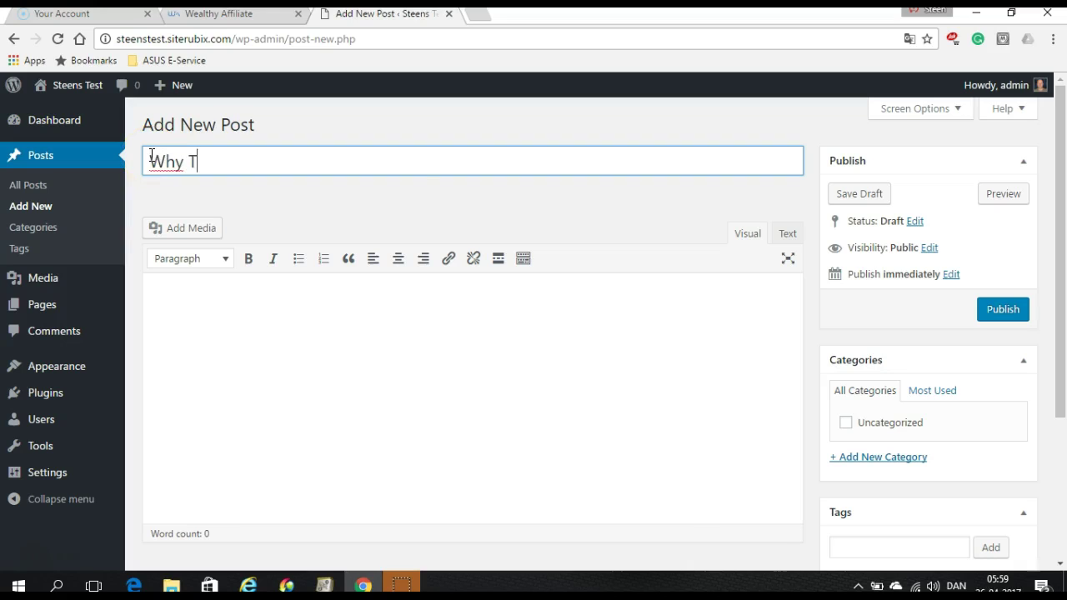
text(esting)
click(192, 291)
text(This is my first test post)
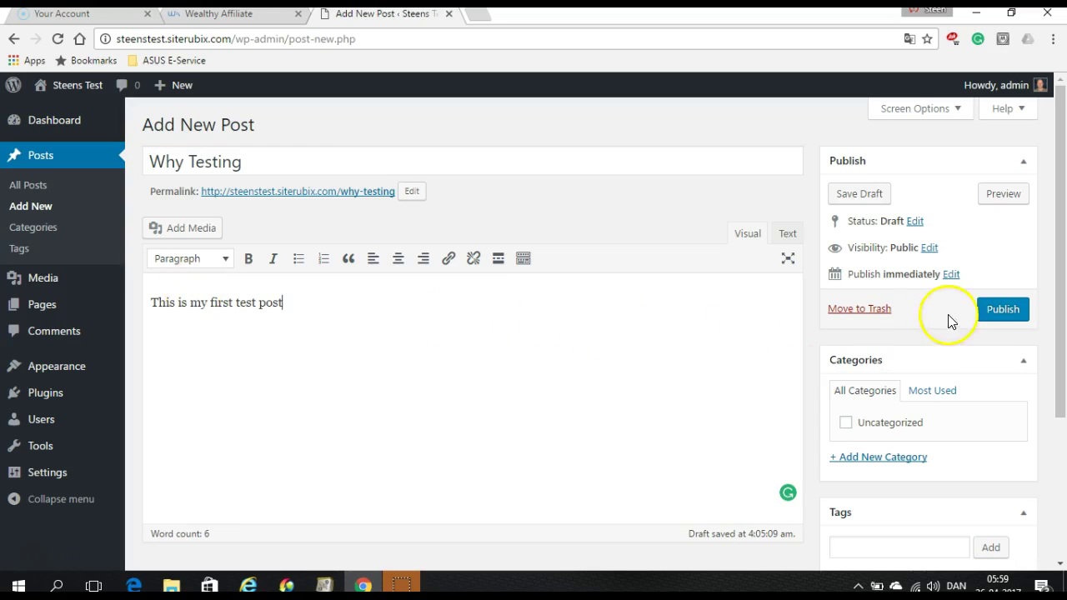
click(1002, 313)
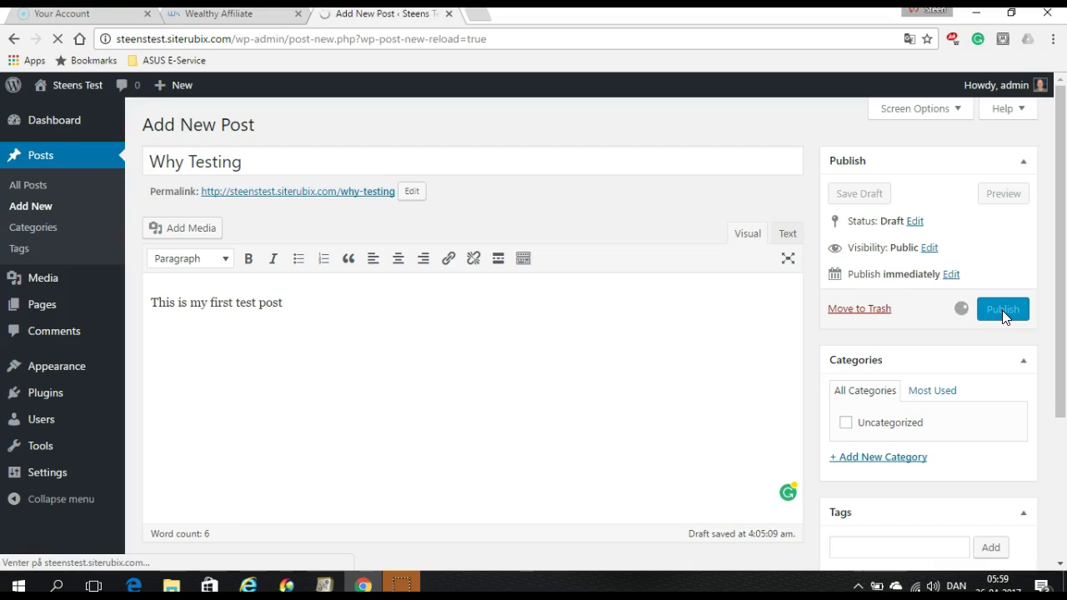
click(51, 109)
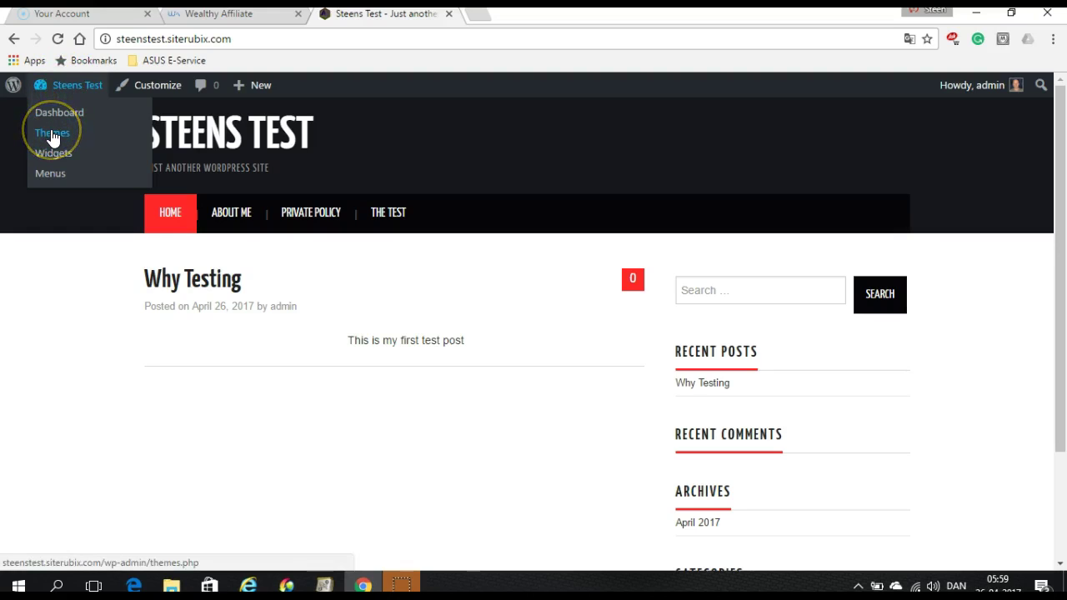
Dismiss the Welcome panel and browse installable themes using the Feature Filter
click(56, 104)
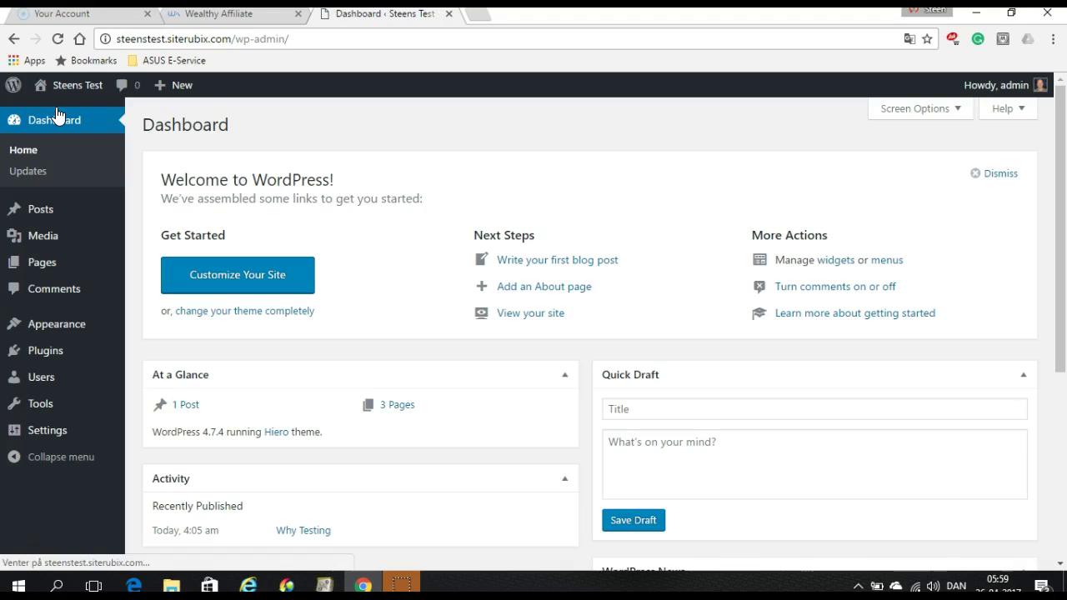
click(56, 114)
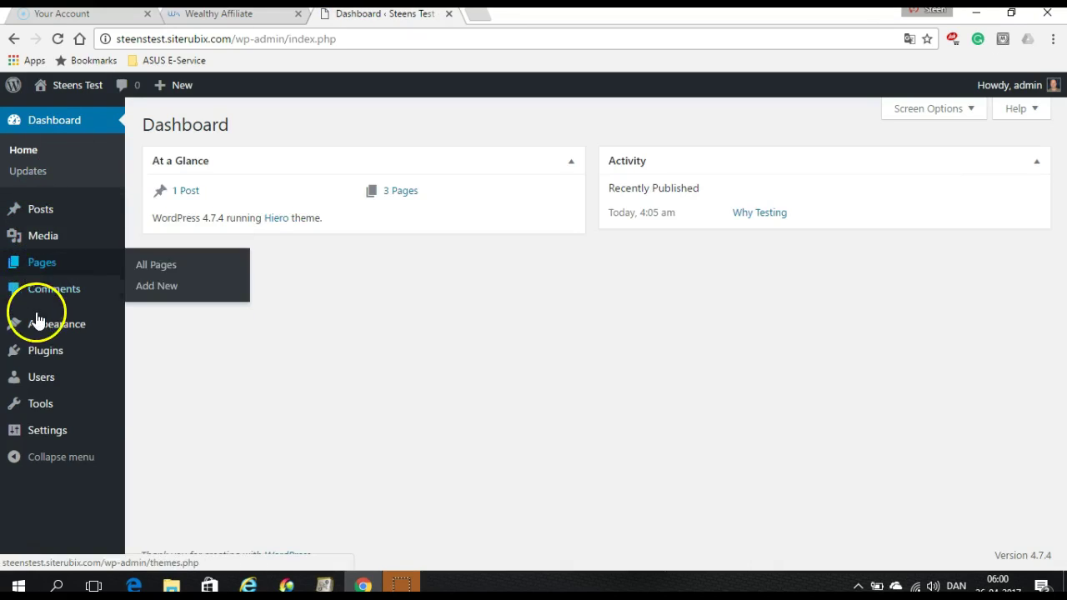
mouse_move(55, 323)
click(179, 327)
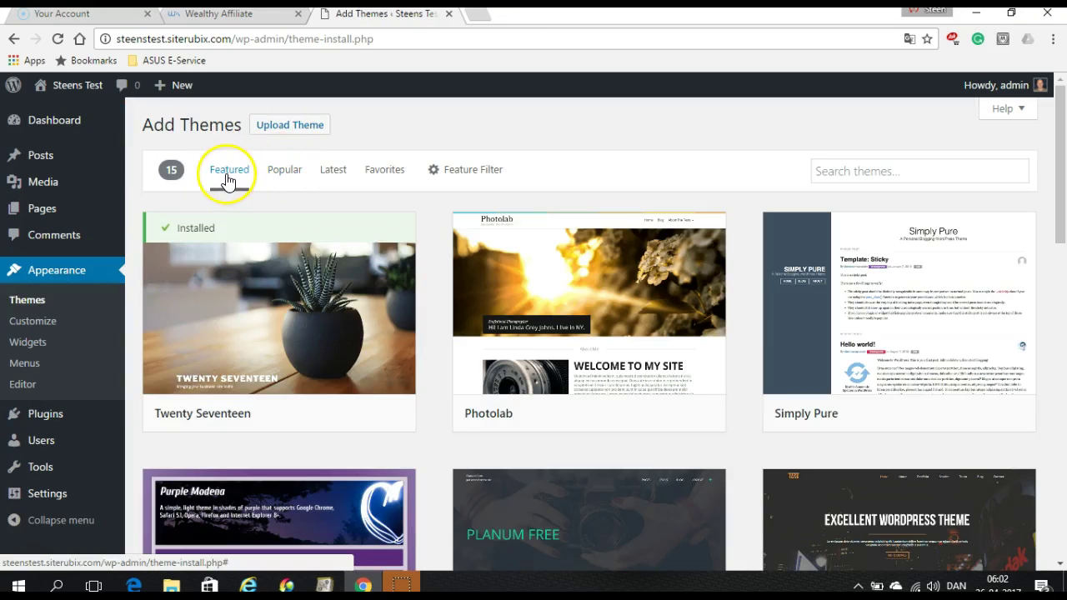
click(473, 171)
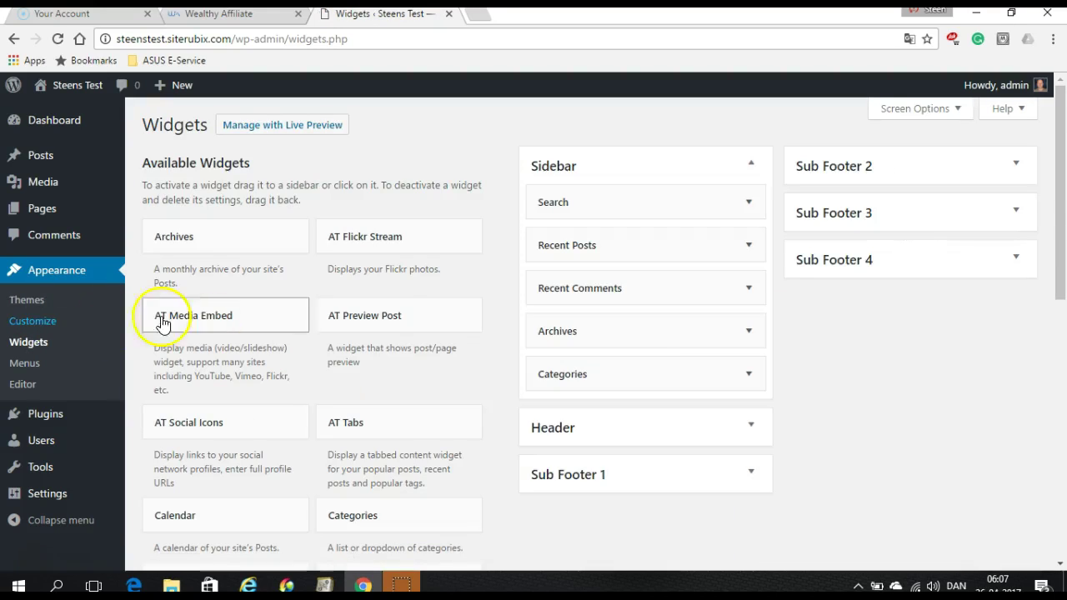
Place a Custom Menu widget in Sub Footer 1 and save it
drag(1052, 231, 1048, 330)
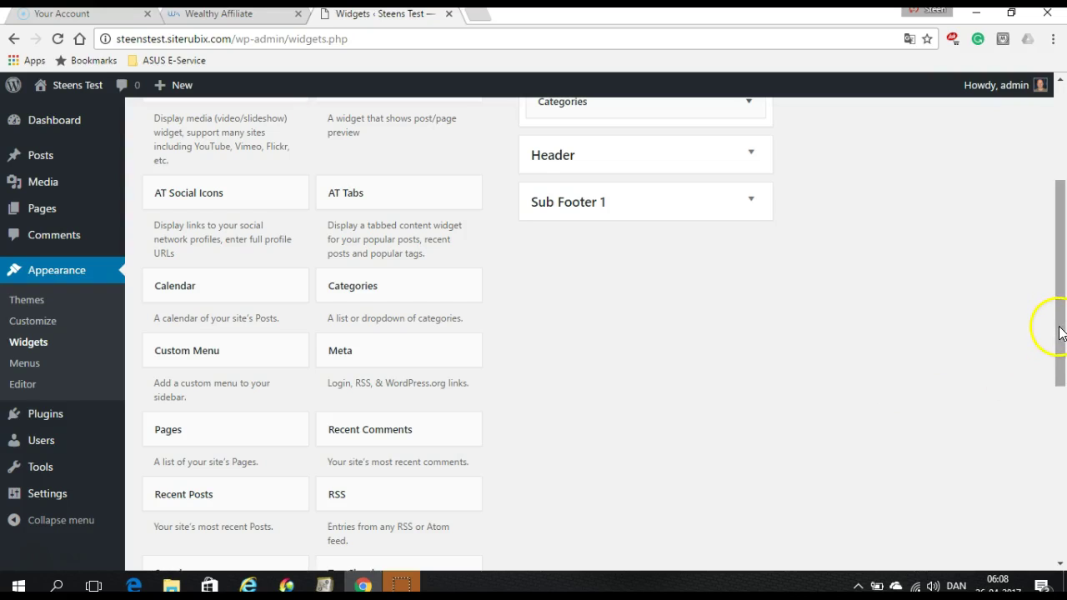
drag(1059, 332, 1055, 243)
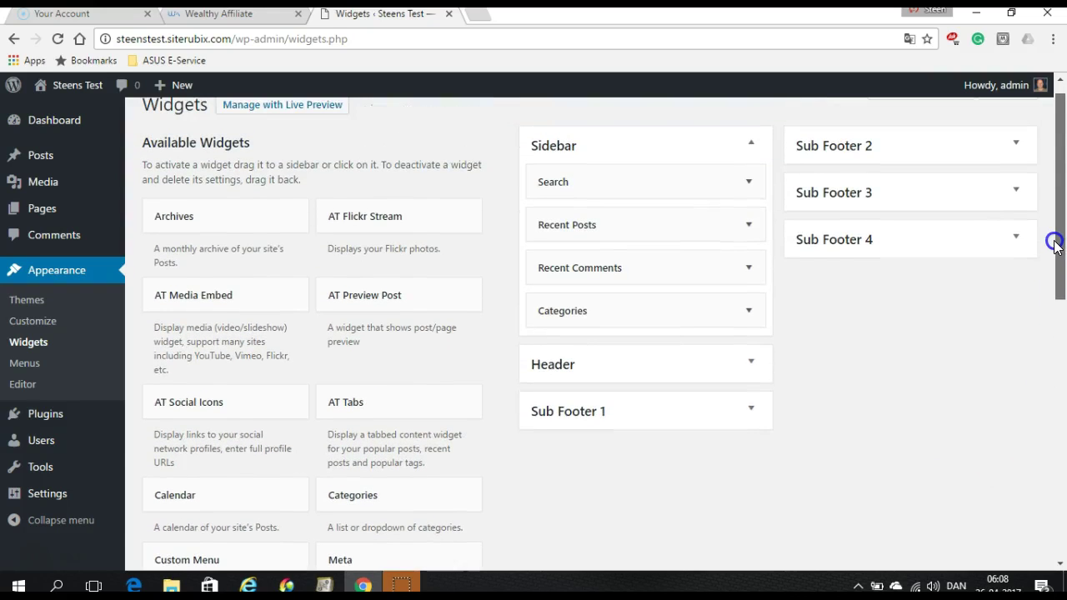
drag(1054, 244, 1055, 250)
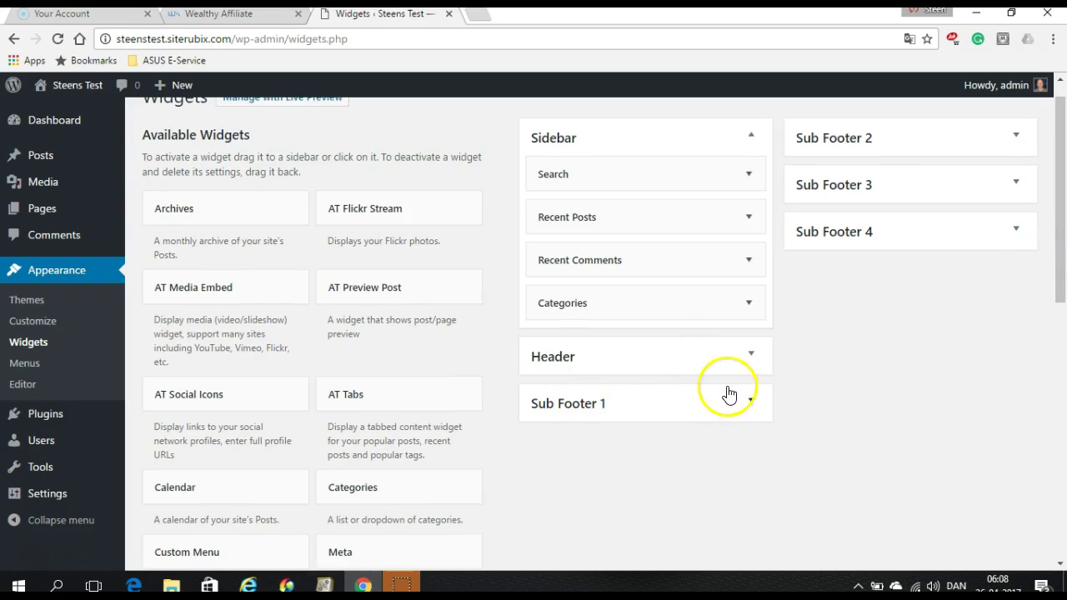
click(755, 402)
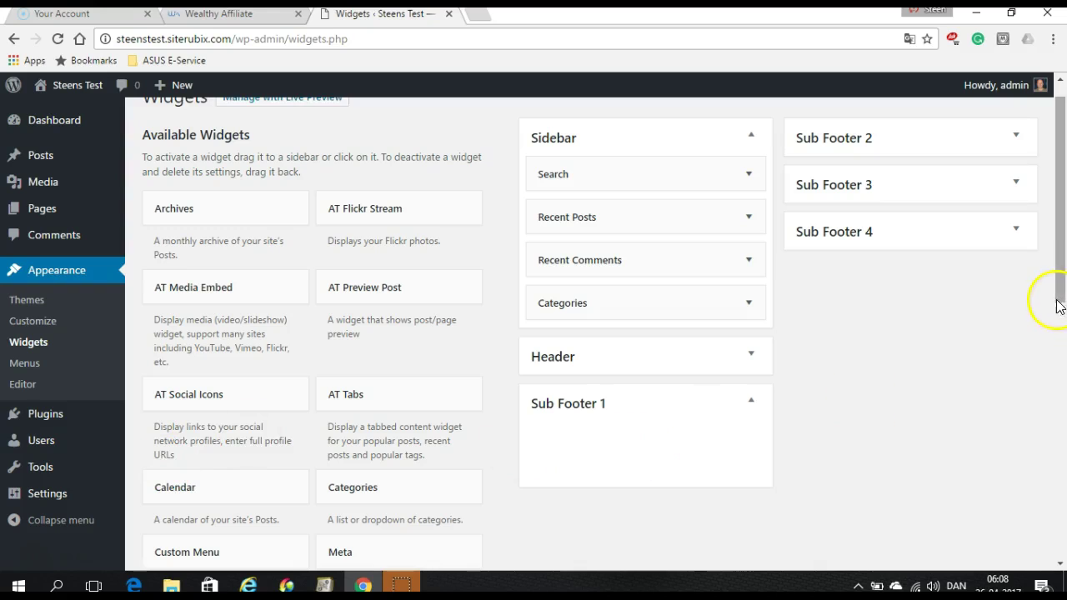
drag(1060, 284, 1060, 332)
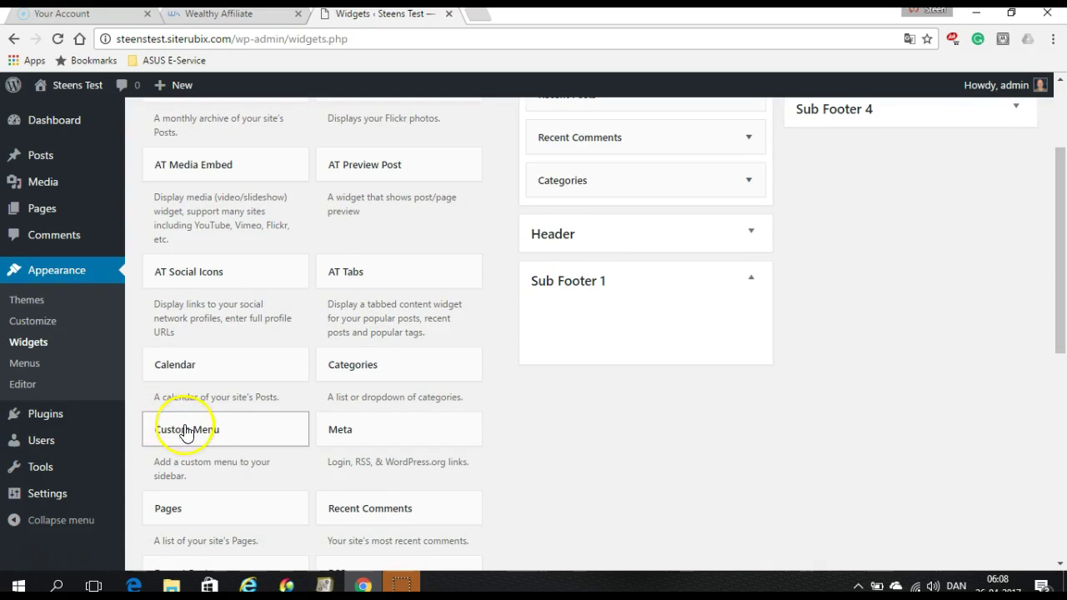
drag(186, 434, 601, 322)
click(735, 382)
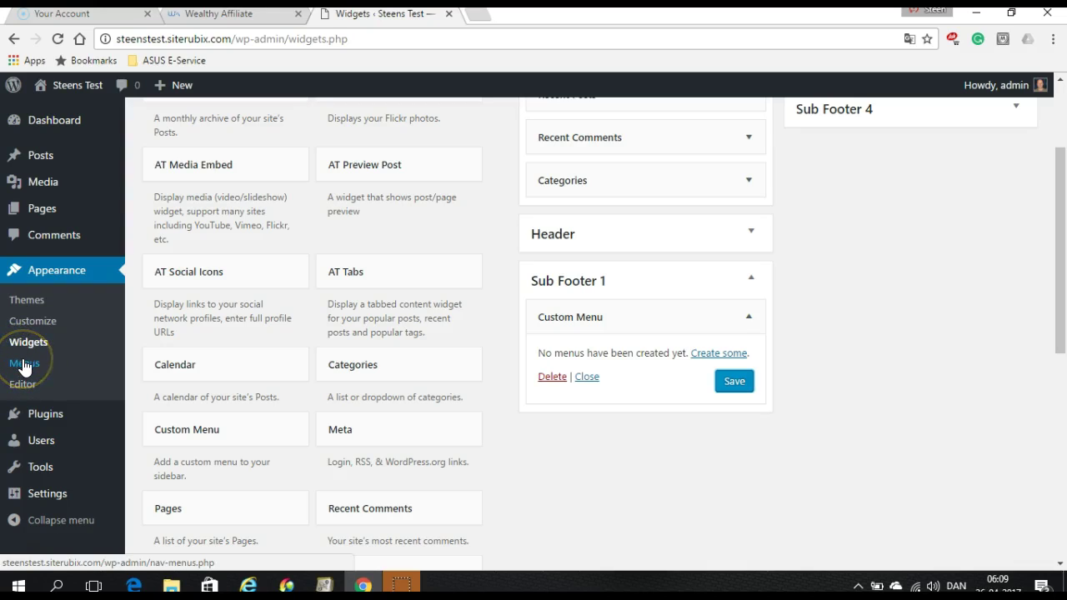
click(23, 367)
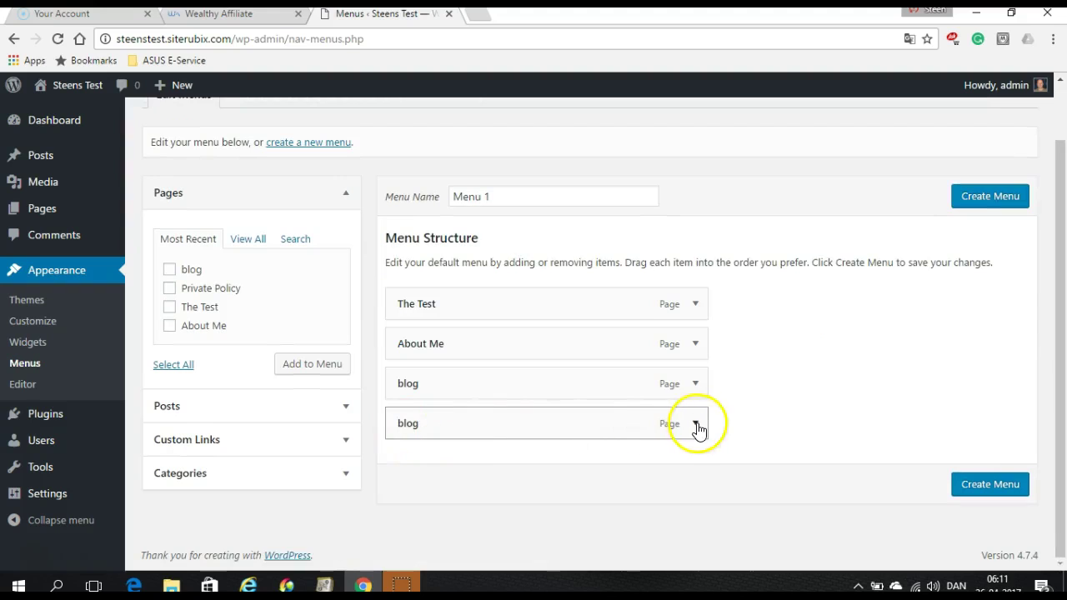
Remove the duplicate blog item and save Menu 1 as the Main Menu
click(697, 424)
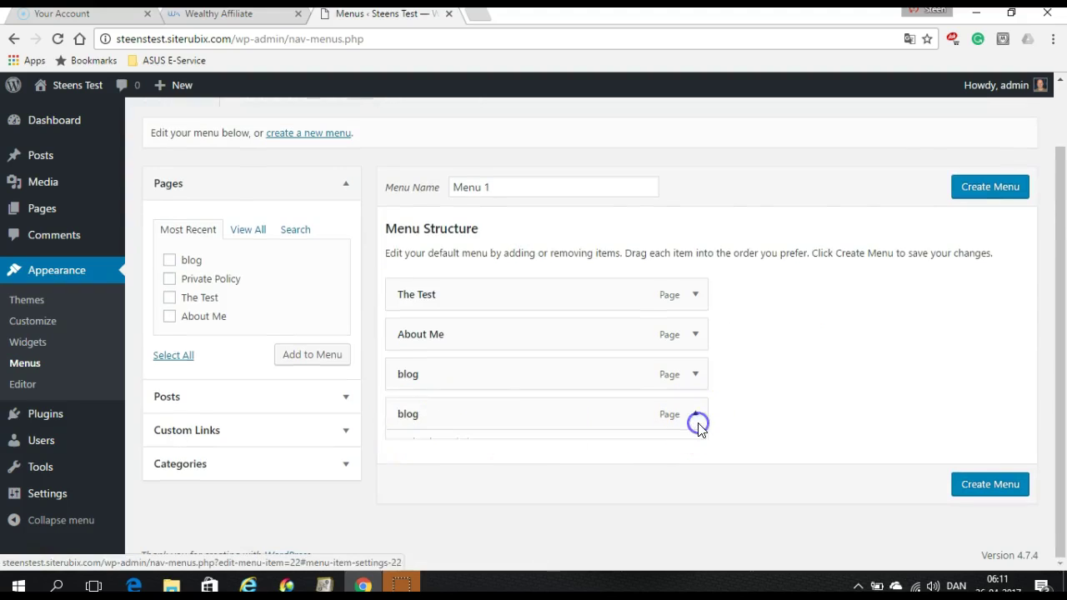
click(405, 420)
click(990, 225)
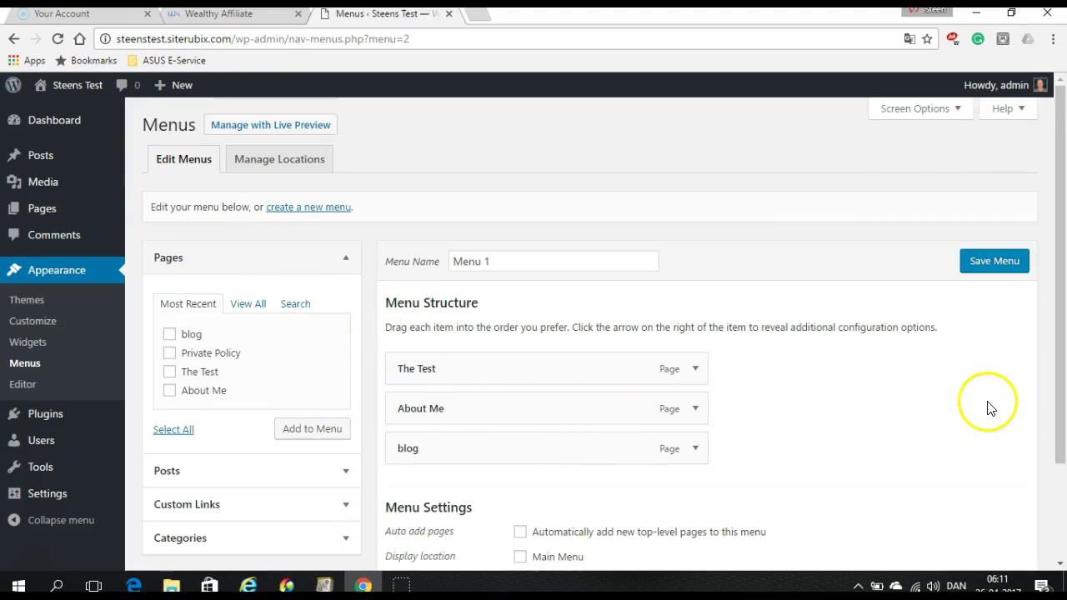
drag(1060, 358, 1060, 455)
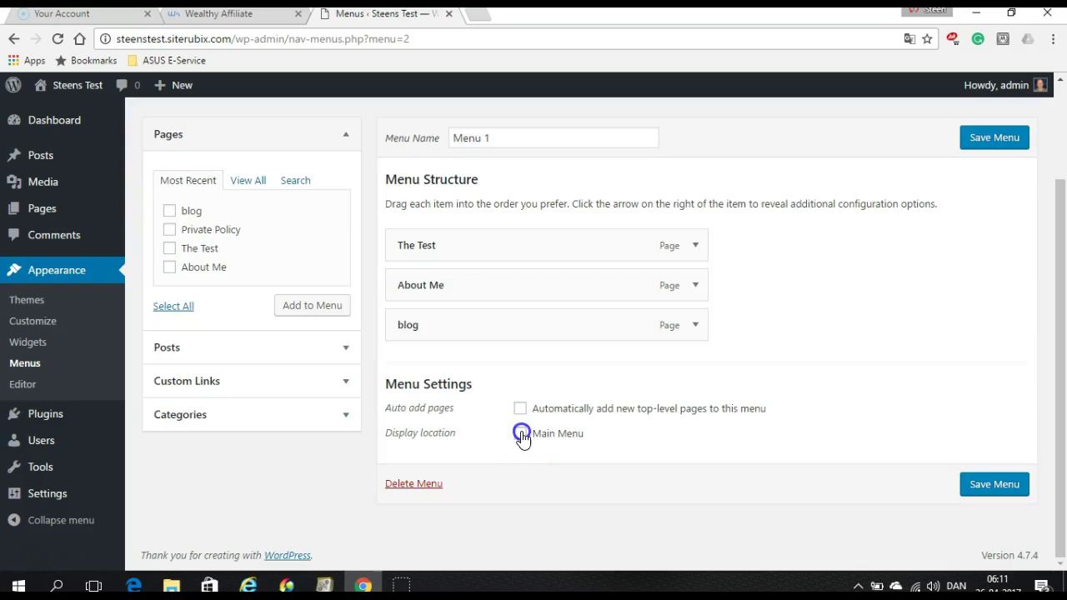
click(522, 439)
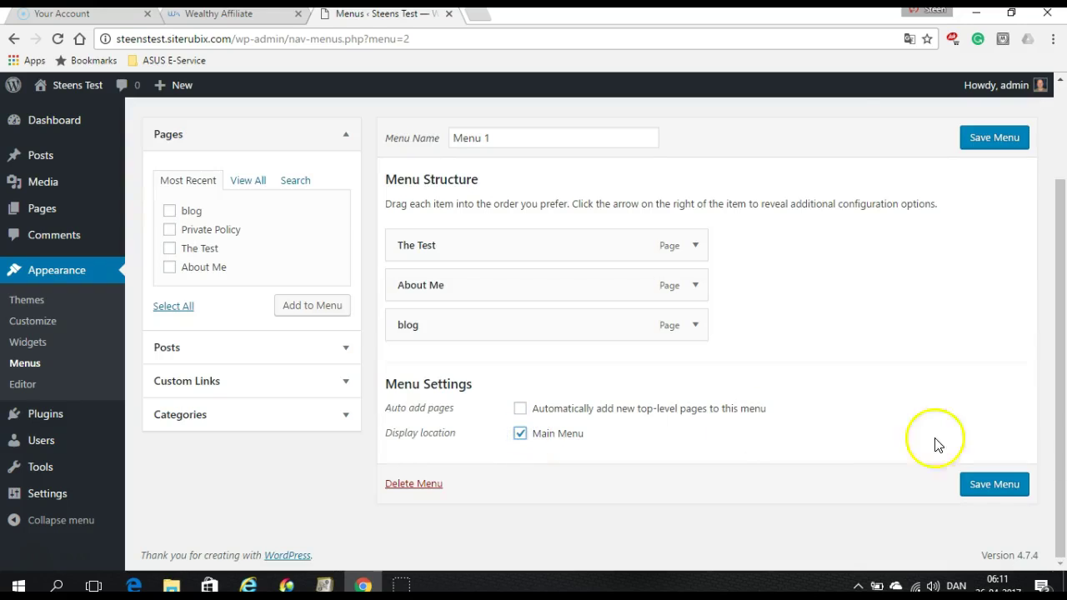
click(992, 485)
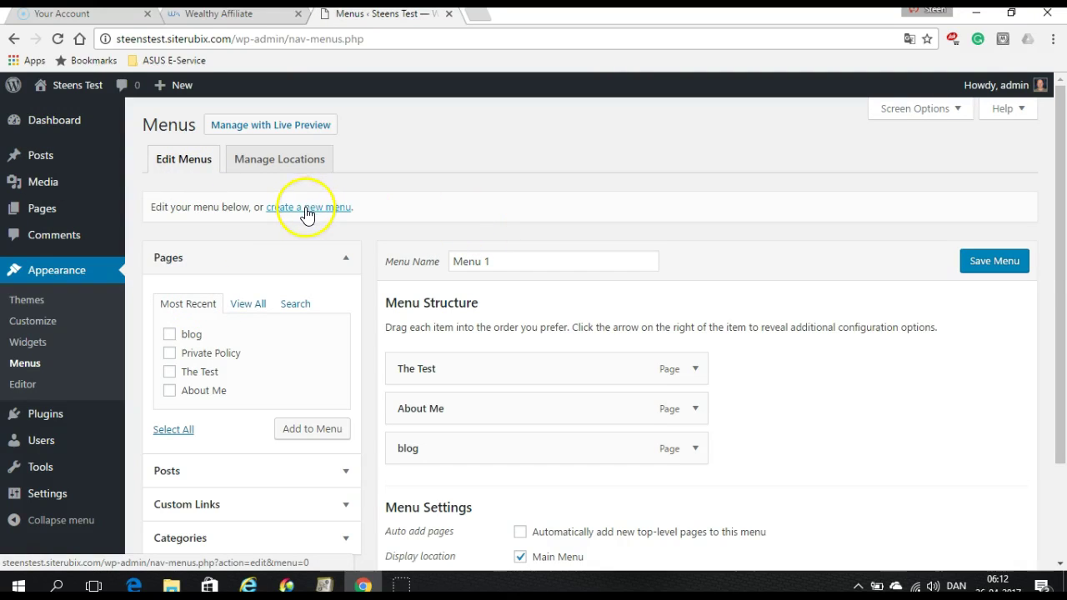
Create 'menu 2' containing the Private Policy page and save it
click(306, 209)
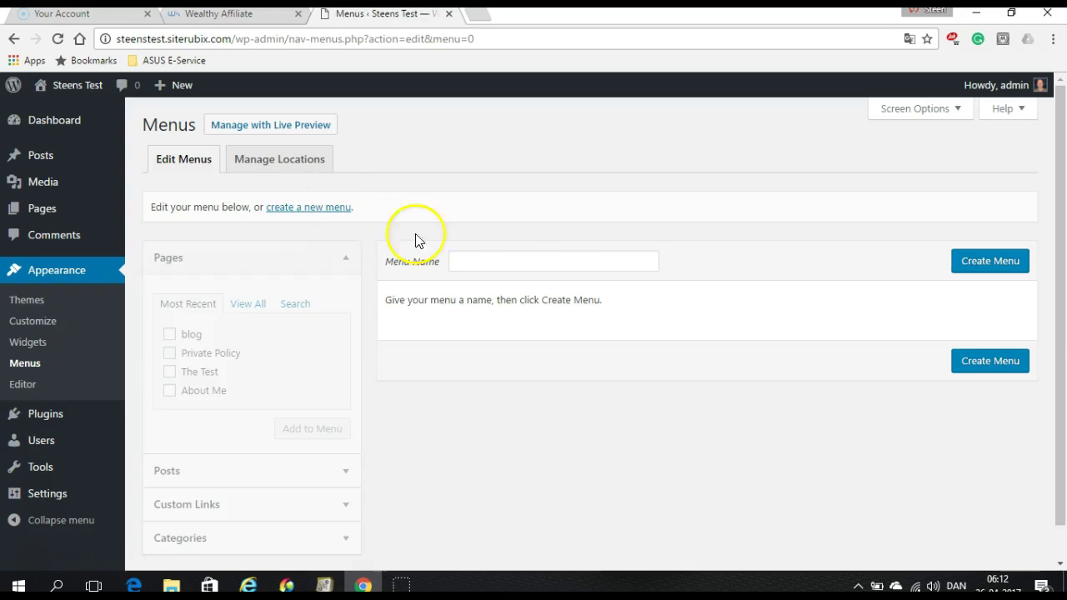
click(469, 260)
text(menu 2)
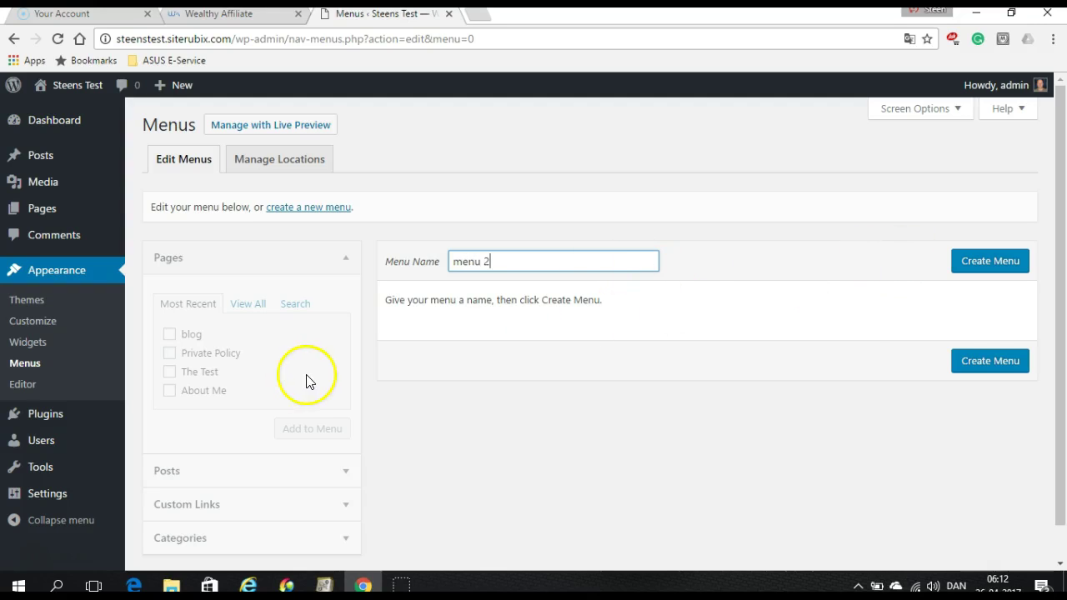
click(1000, 262)
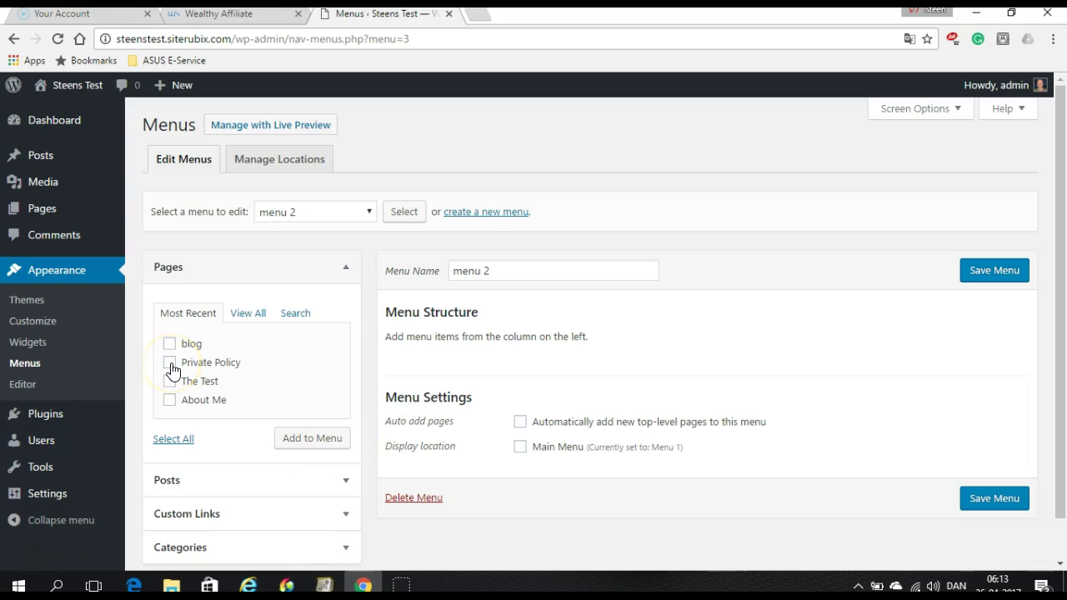
click(312, 437)
click(994, 271)
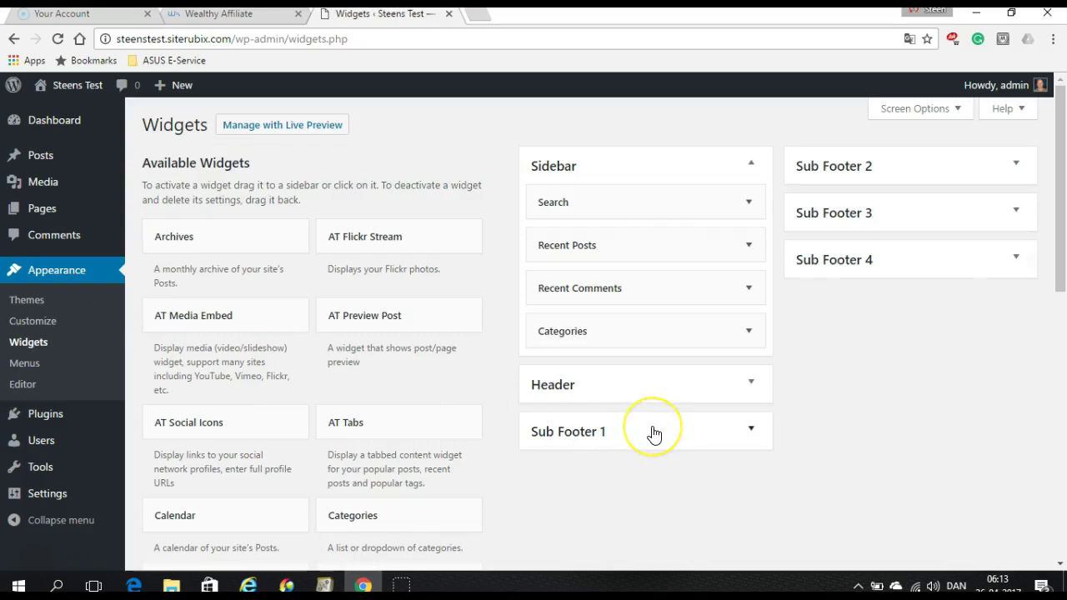
Set the Sub Footer 1 Custom Menu widget to show menu 2
click(654, 433)
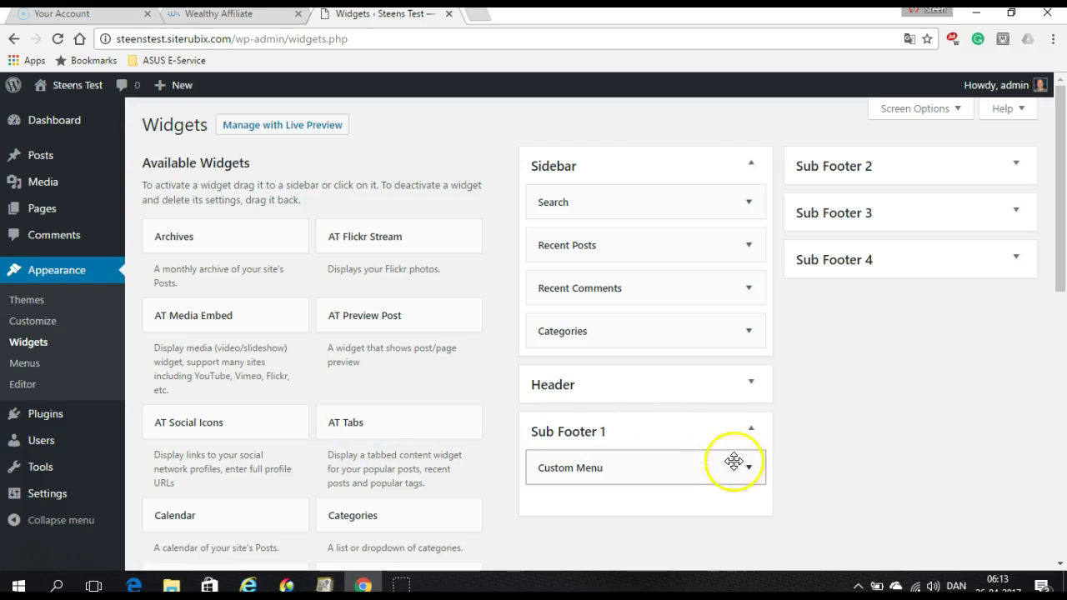
click(749, 468)
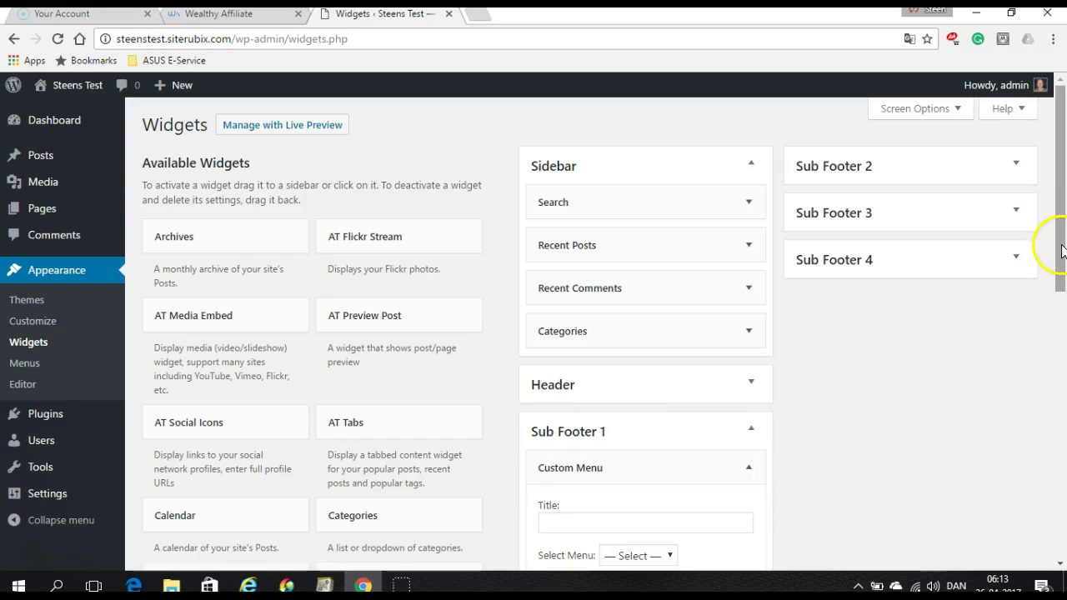
drag(1062, 252, 1061, 315)
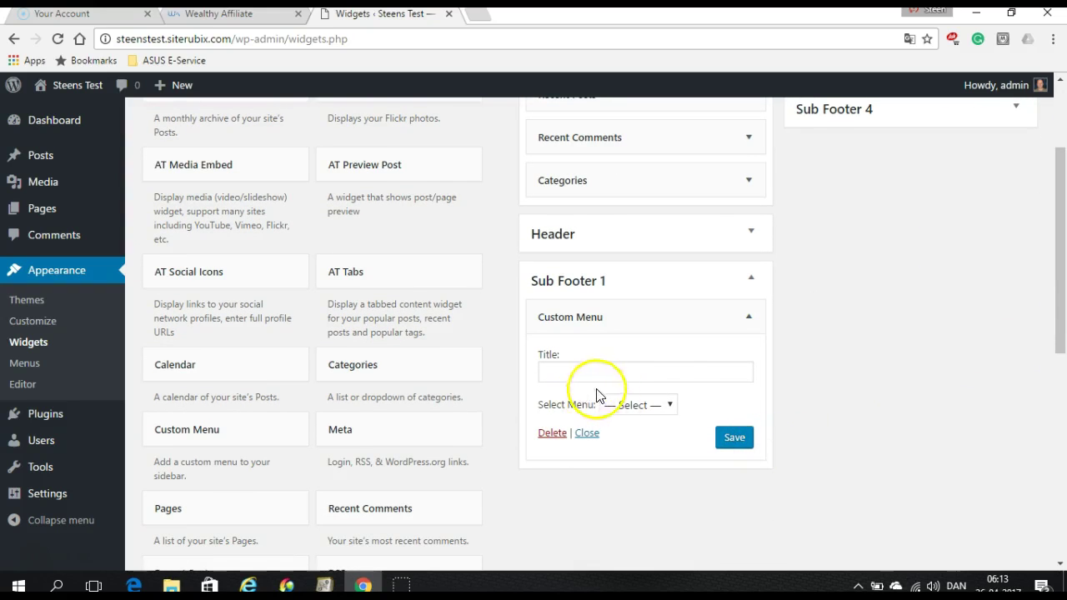
click(671, 409)
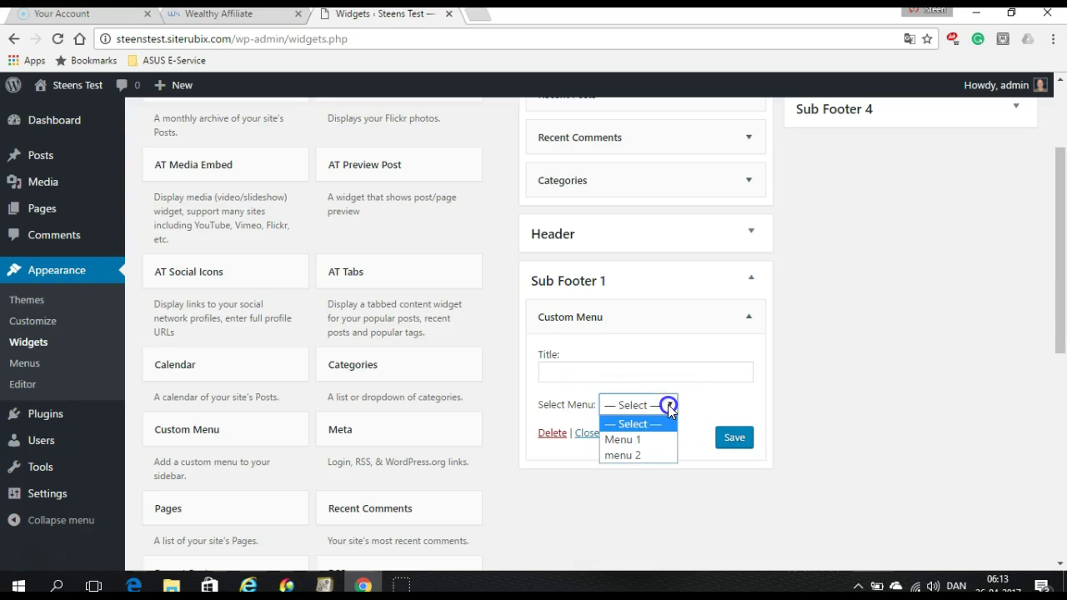
click(632, 456)
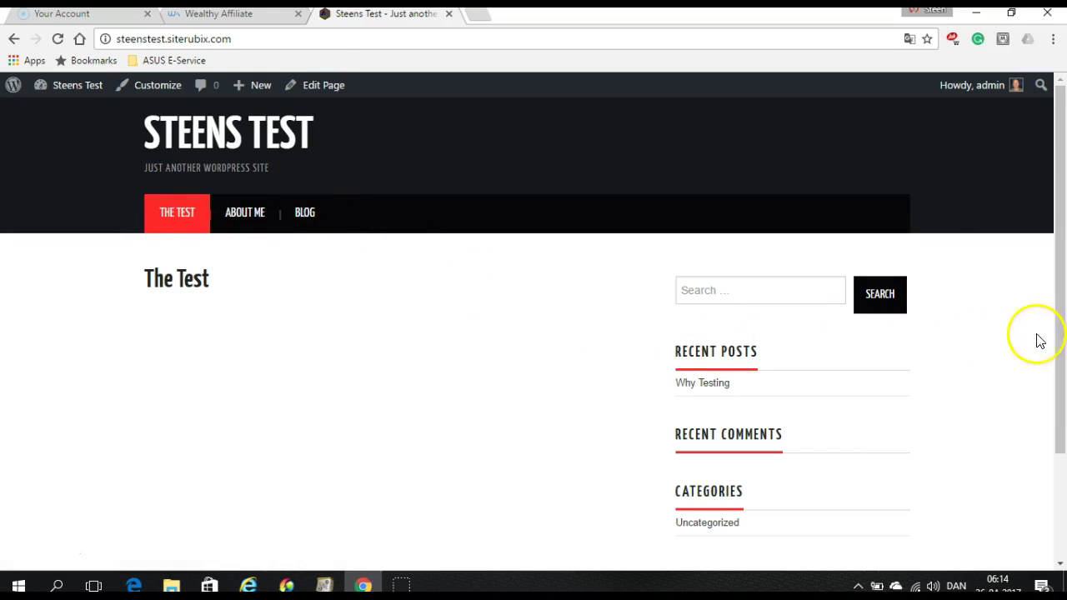
Scroll down to the live site's footer to check the Private Policy link, then back up
drag(1063, 334, 1057, 453)
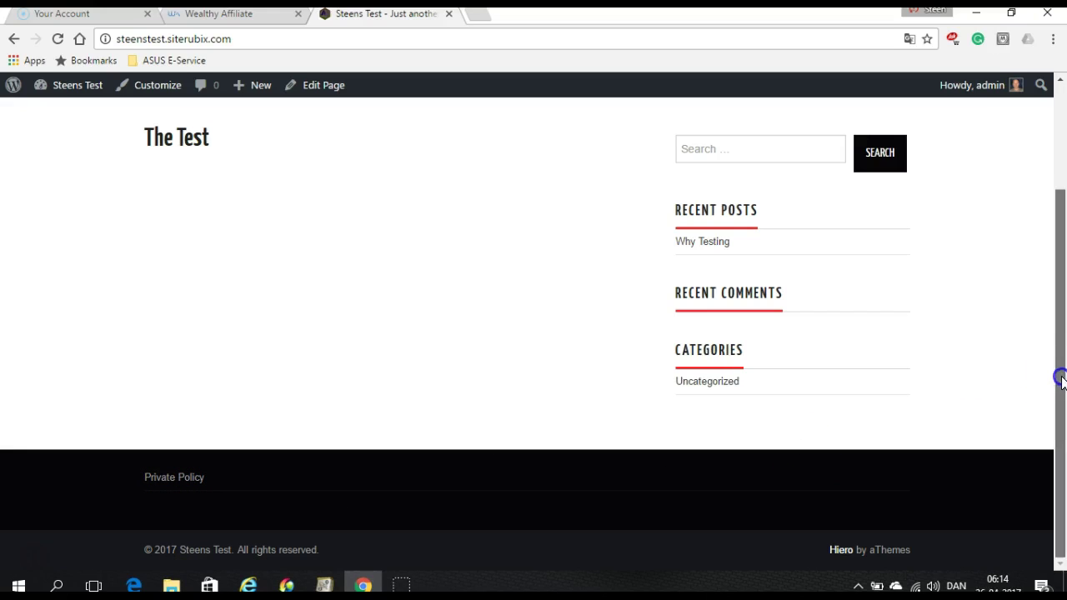
drag(1061, 375, 1058, 247)
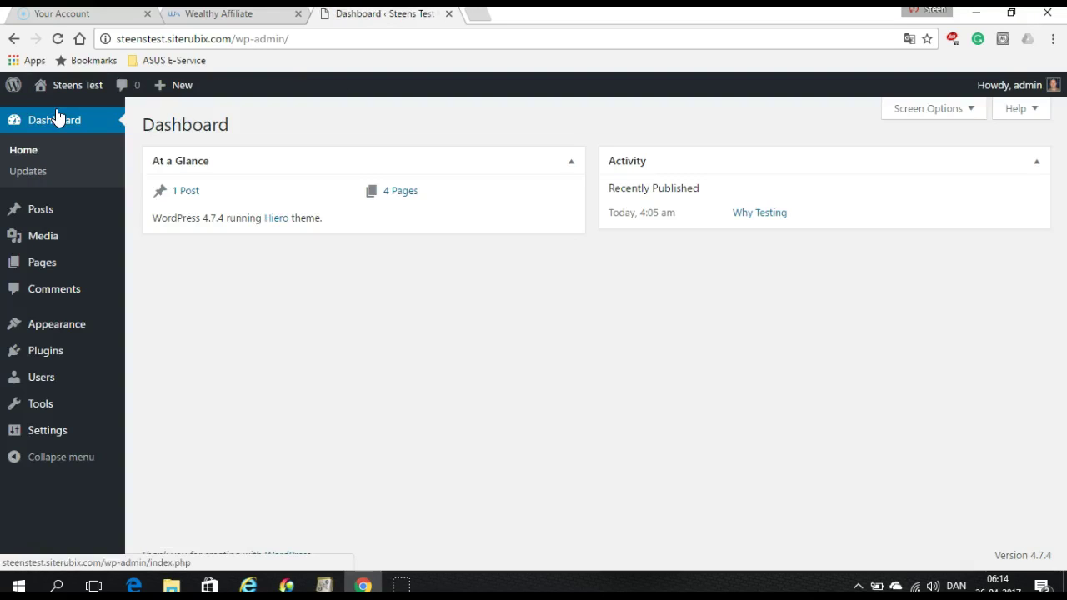
mouse_move(47, 430)
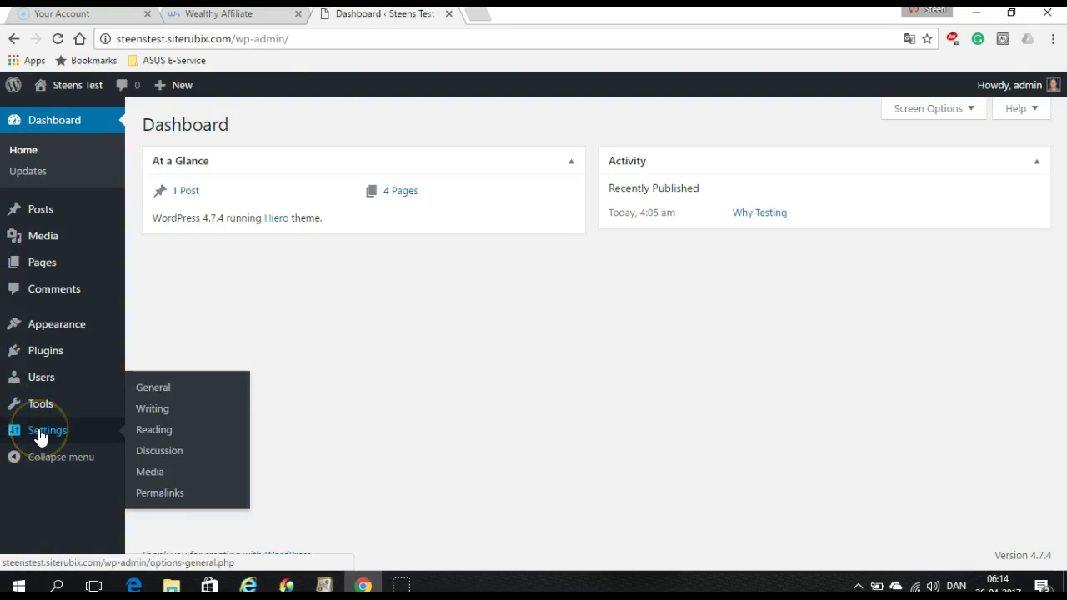
In General Settings, select the default tagline and start typing a replacement
click(149, 397)
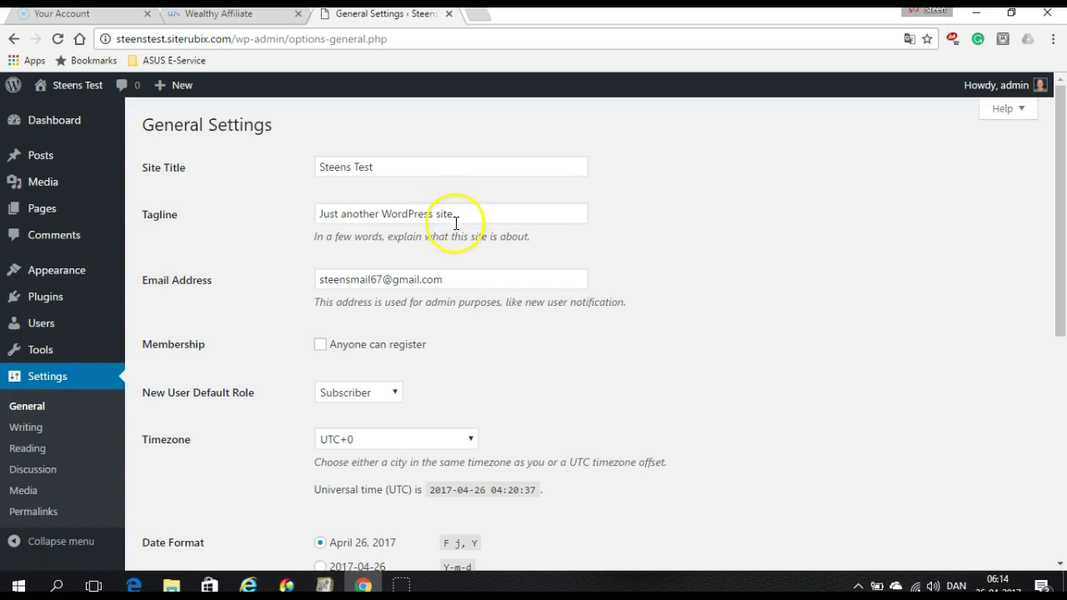
drag(456, 214, 286, 217)
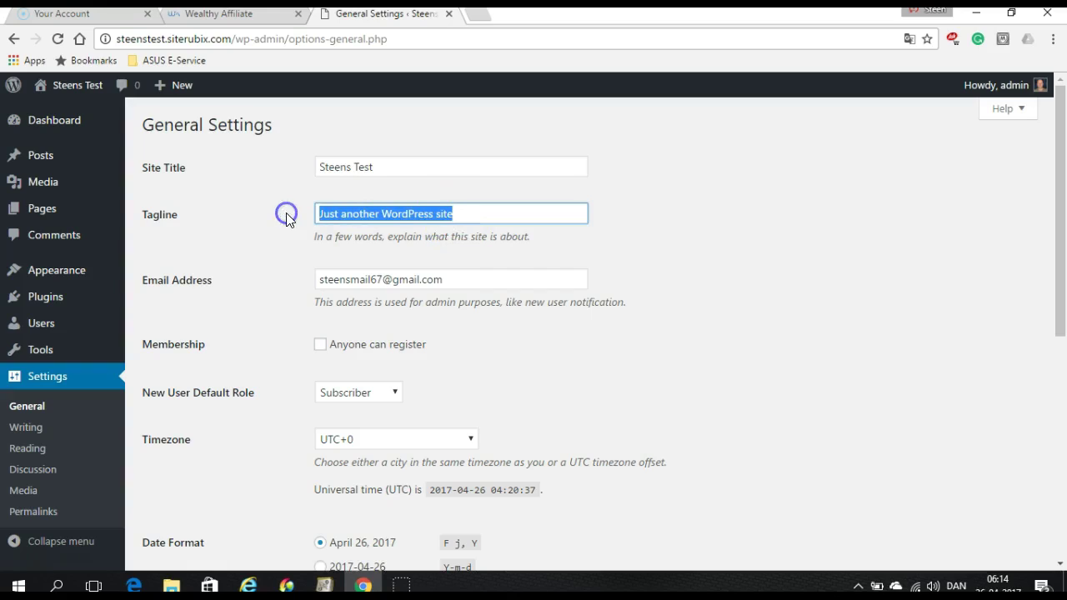
text(The)
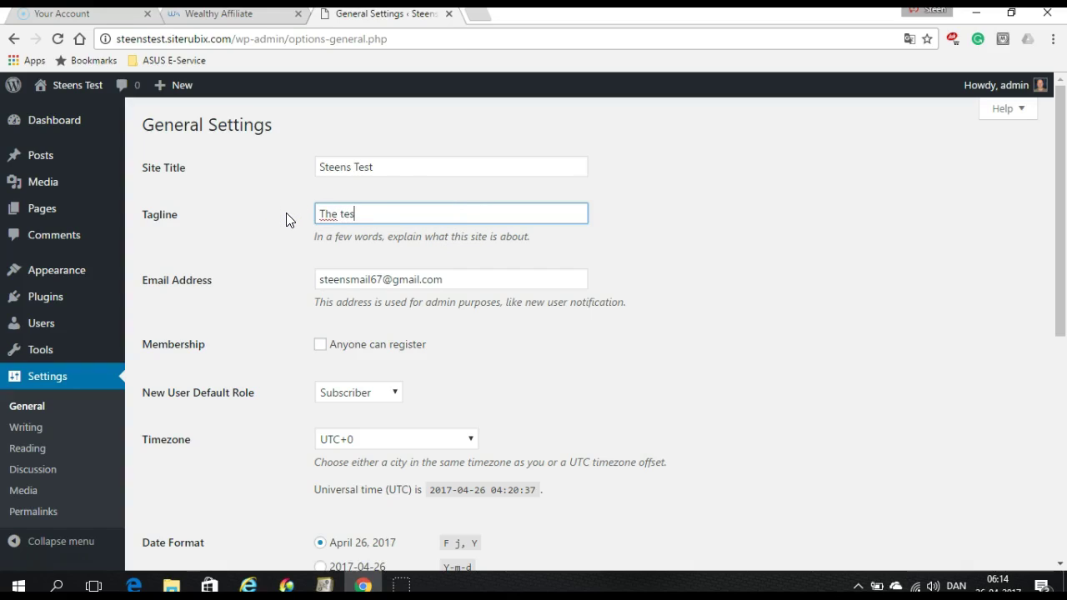
text( si)
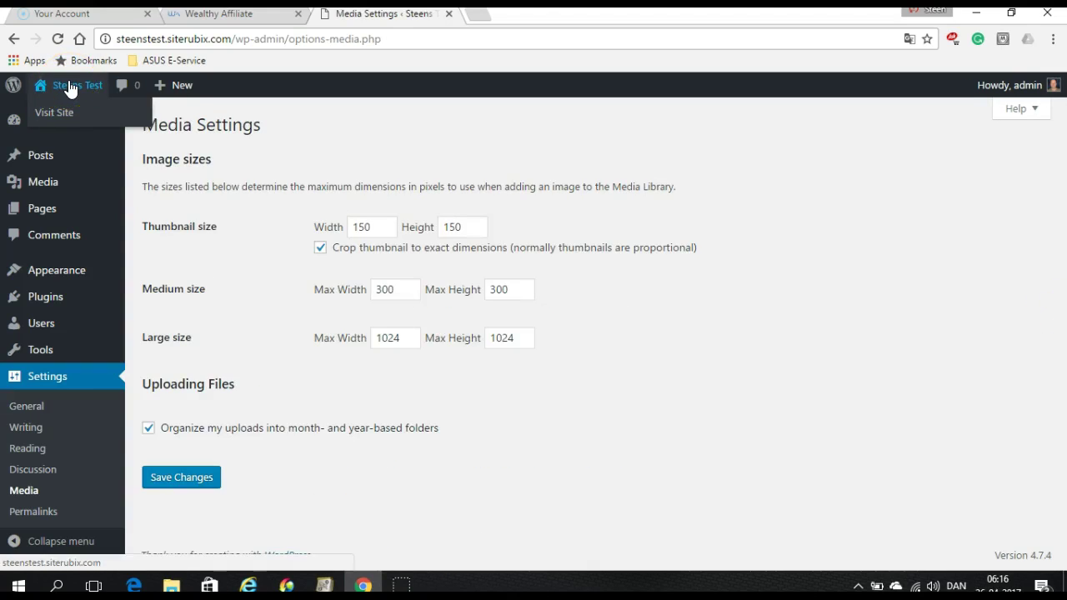
mouse_move(45, 296)
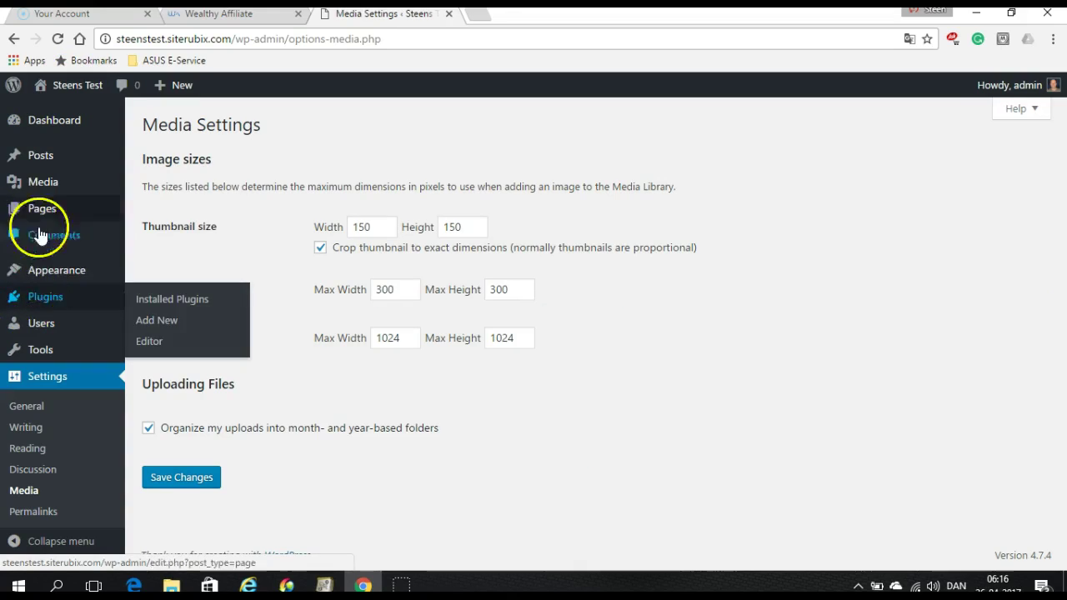
Activate the All In One SEO Pack plugin and review its general settings
click(185, 300)
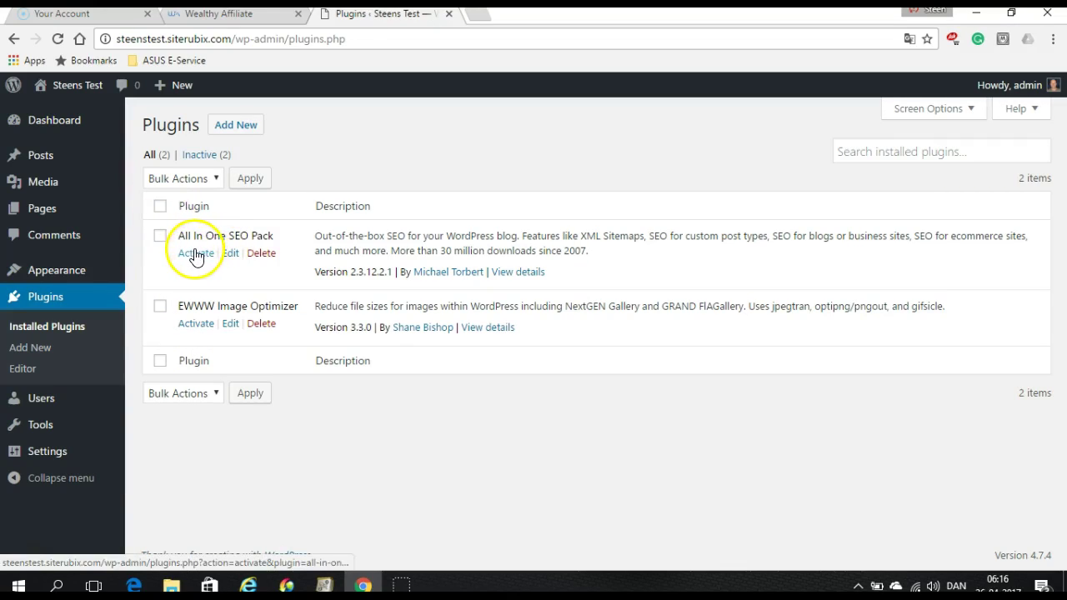
click(194, 254)
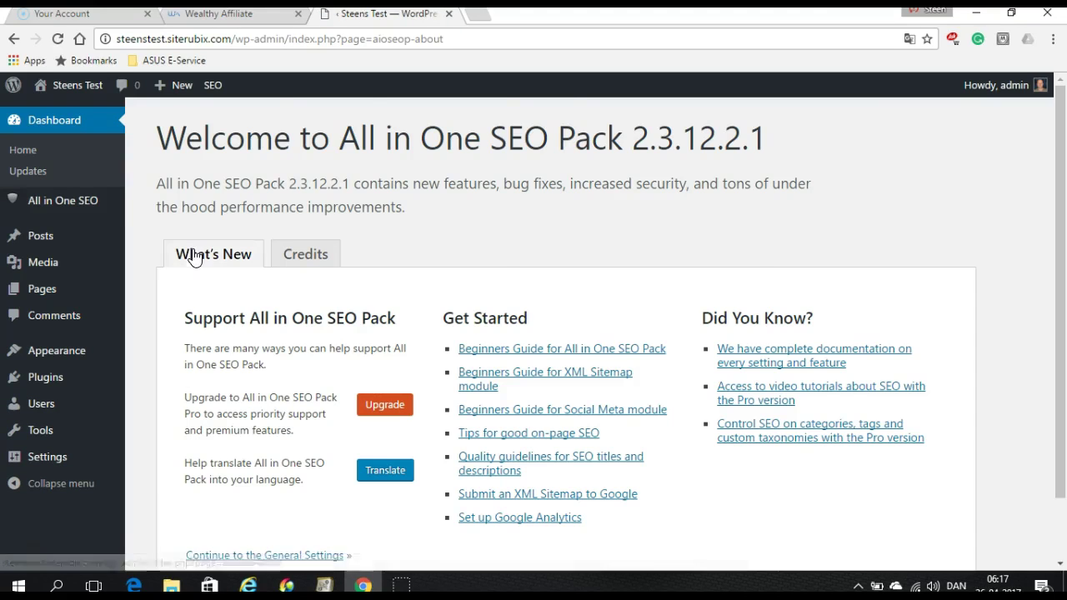
scroll(267, 490, down, 1)
click(267, 487)
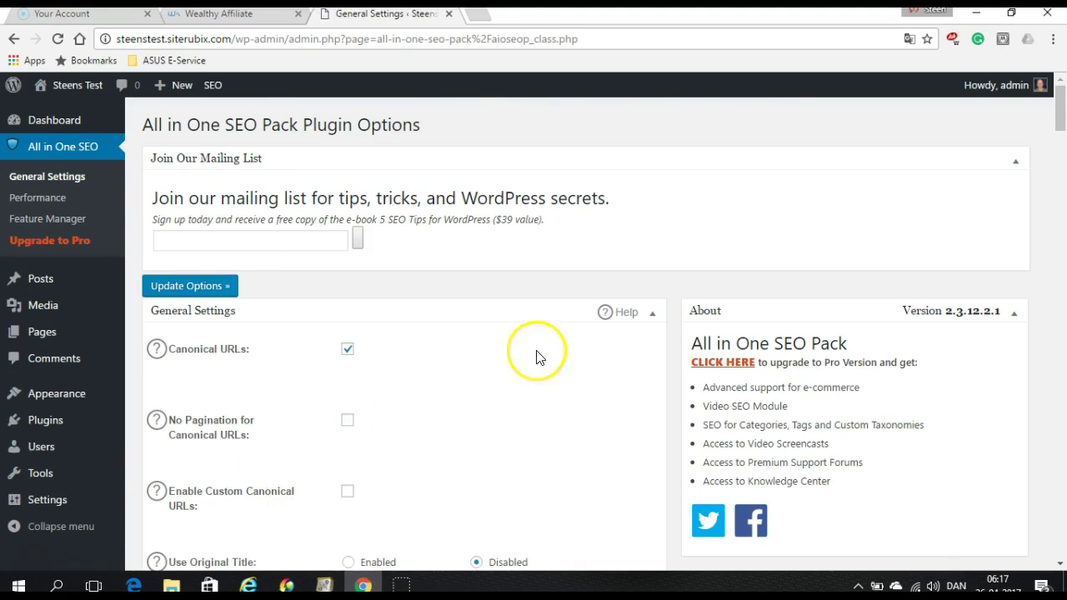
scroll(538, 357, down, 10)
mouse_move(45, 419)
click(156, 445)
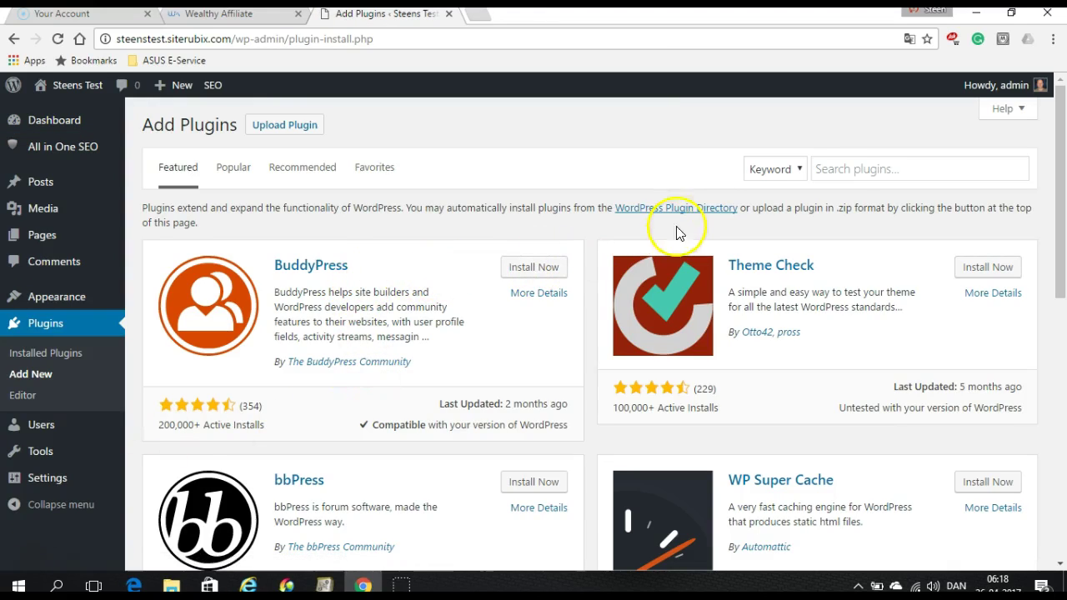
Search plugins for 'spams', install WP-SpamShield and attempt to activate it
click(827, 167)
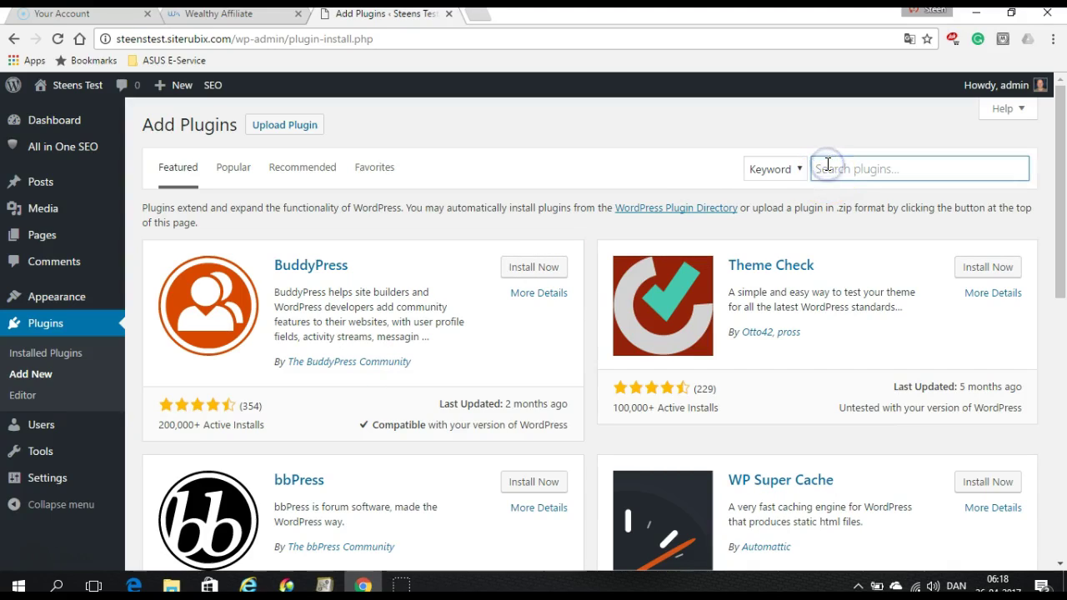
text(sp)
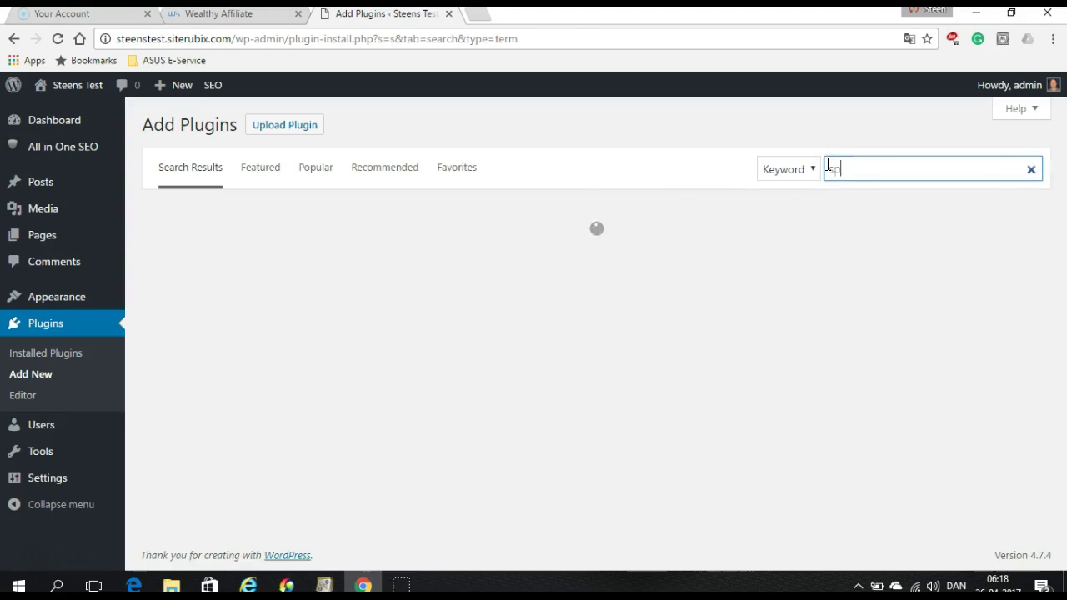
text(amshield)
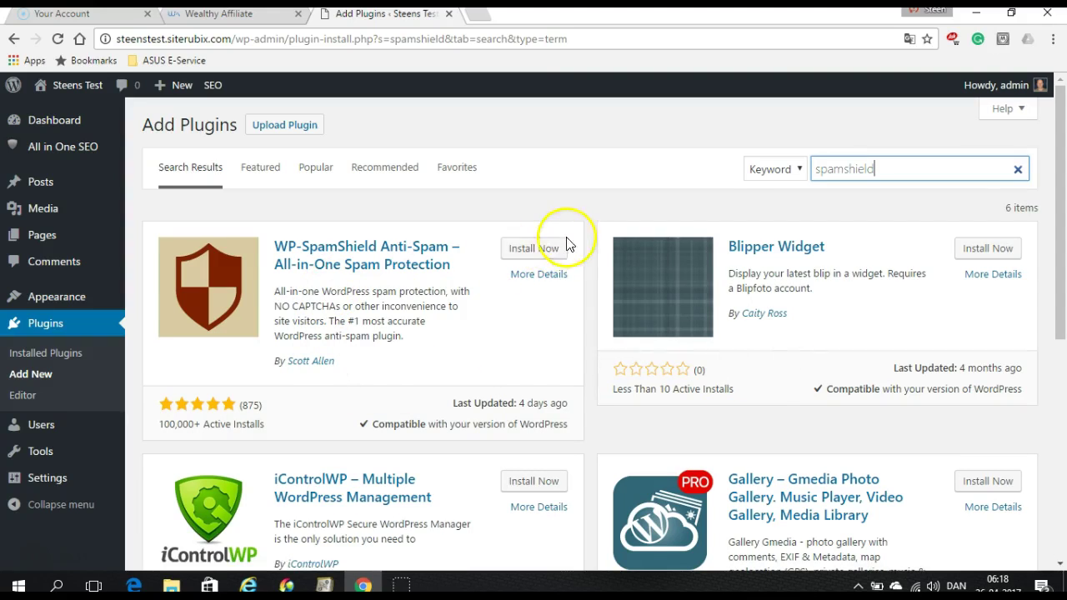
click(523, 250)
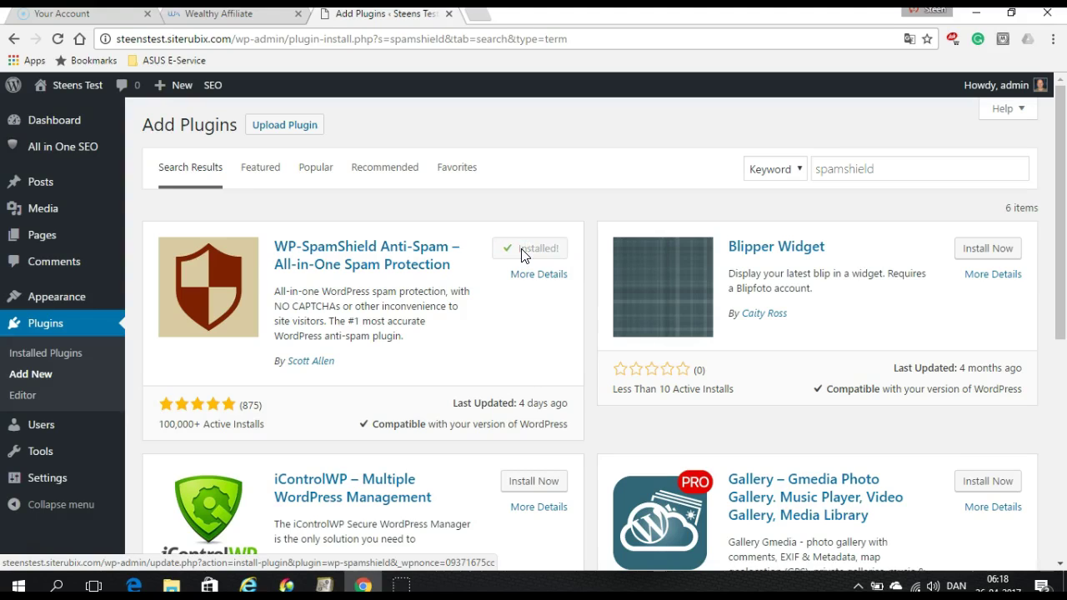
click(525, 250)
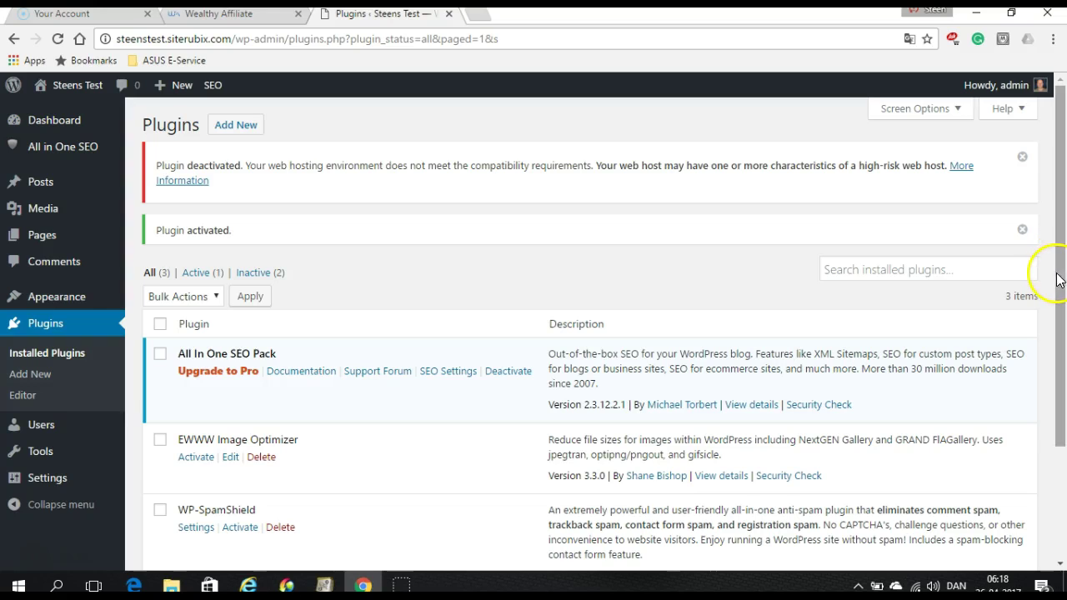
Activate EWWW Image Optimizer and retry activating WP-SpamShield, then return to the Dashboard
drag(1062, 262, 1056, 365)
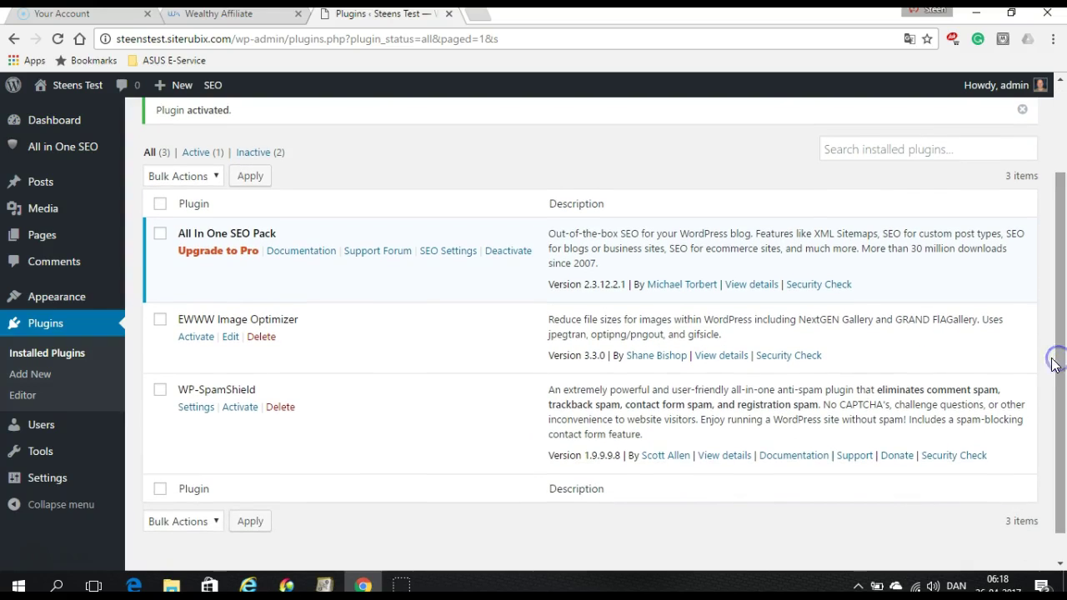
click(191, 338)
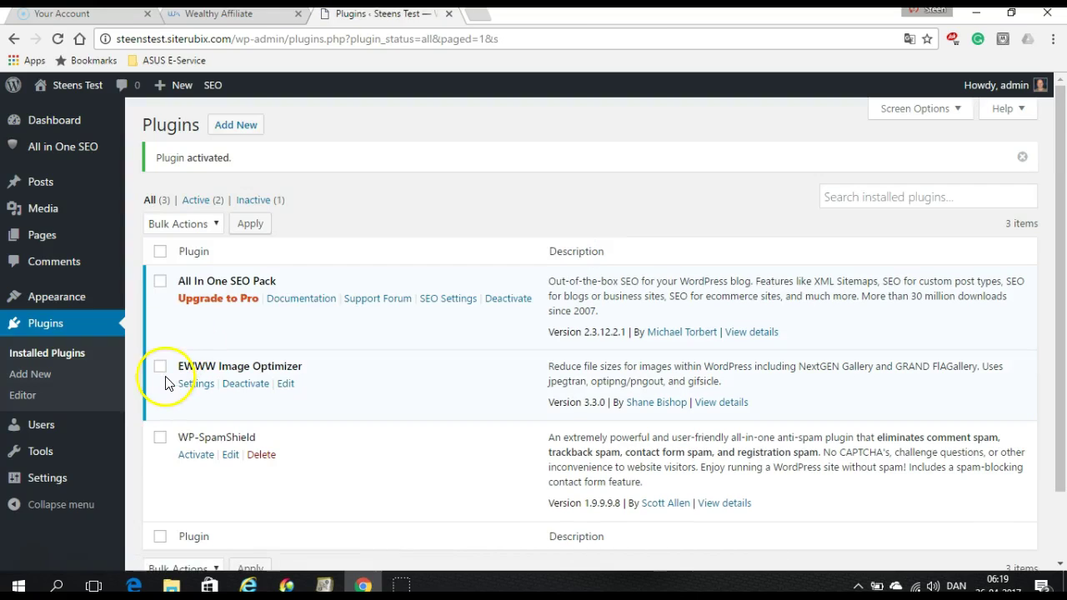
click(204, 456)
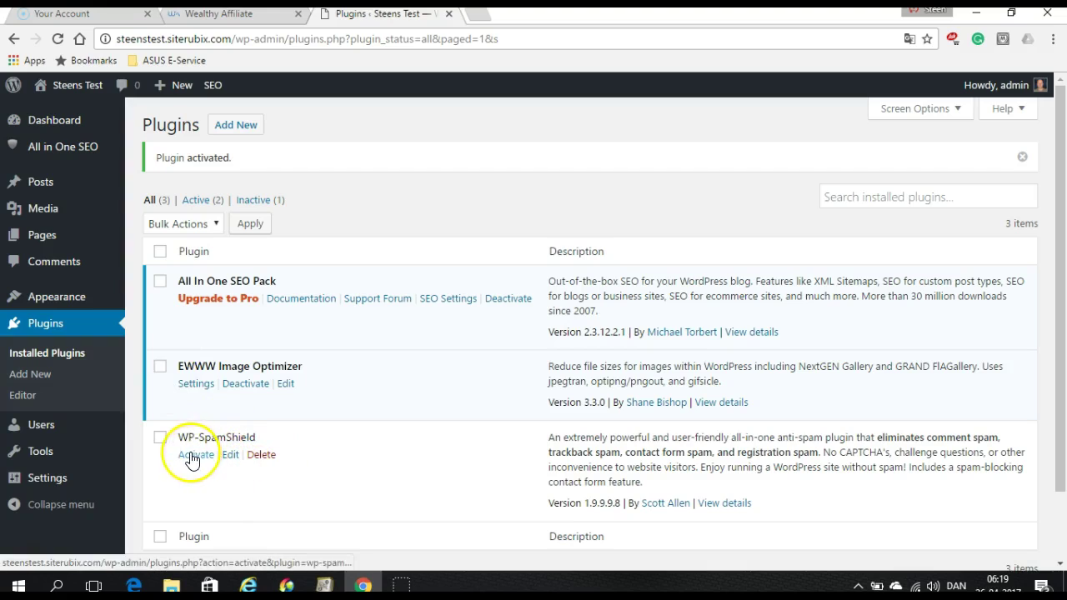
click(191, 455)
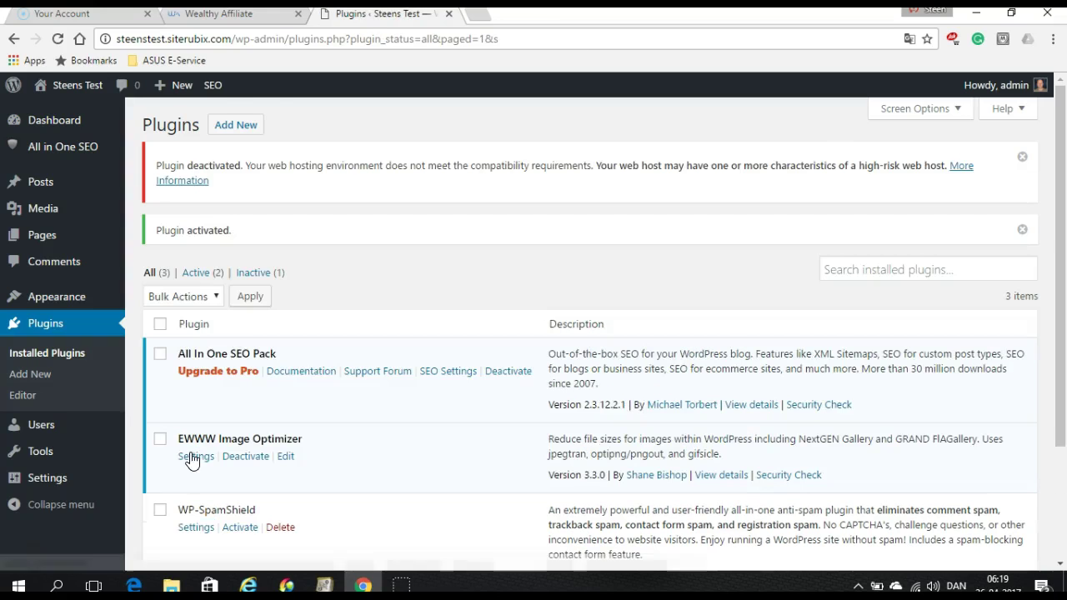
click(78, 85)
click(52, 112)
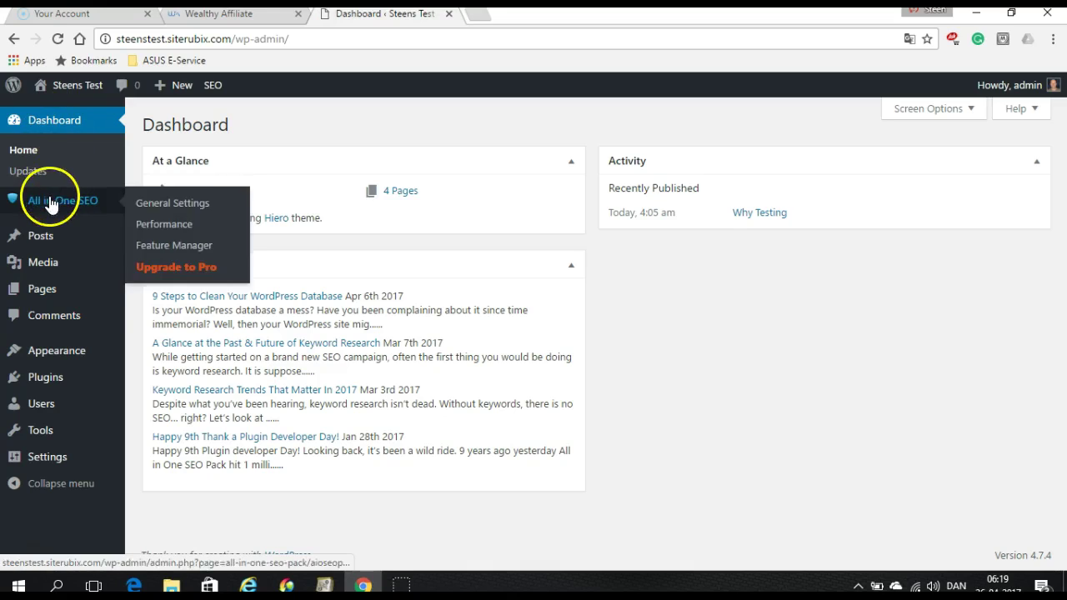
mouse_move(40, 182)
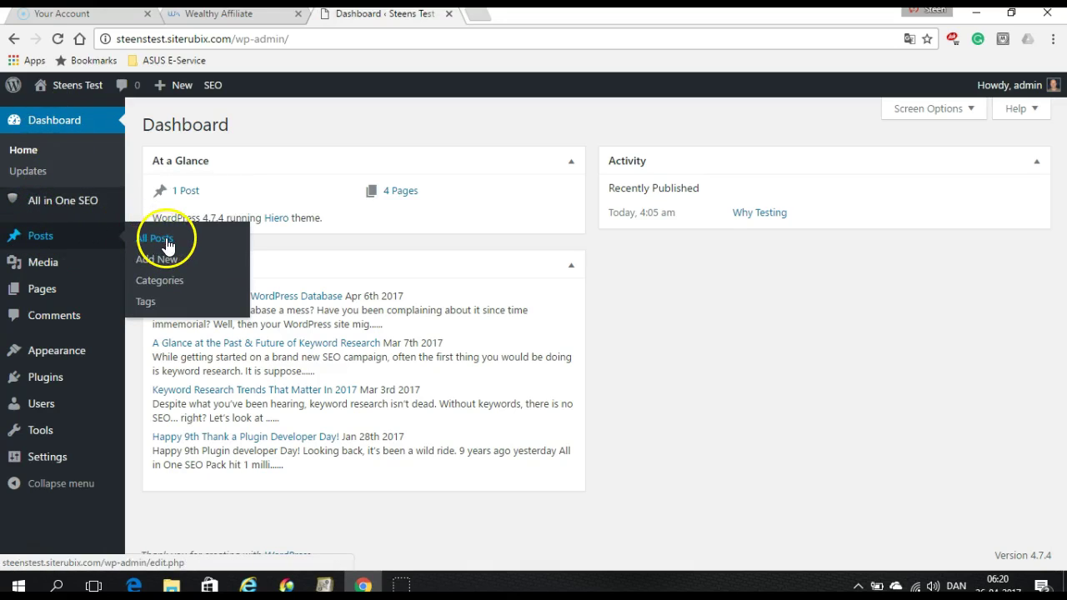
Open the Why Testing post from All Posts and begin adding a new category
click(166, 239)
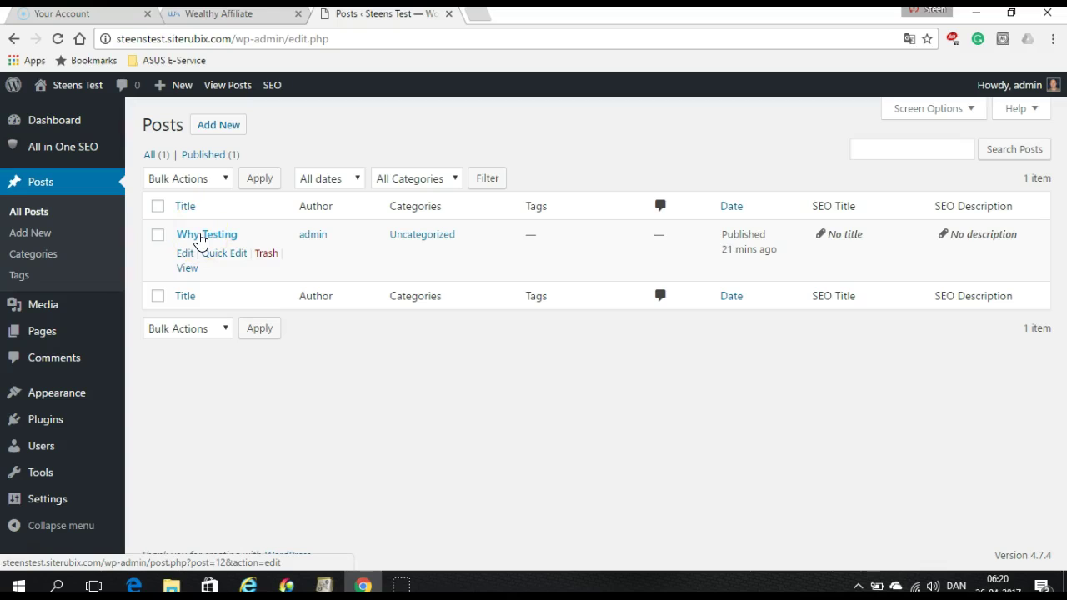
click(200, 237)
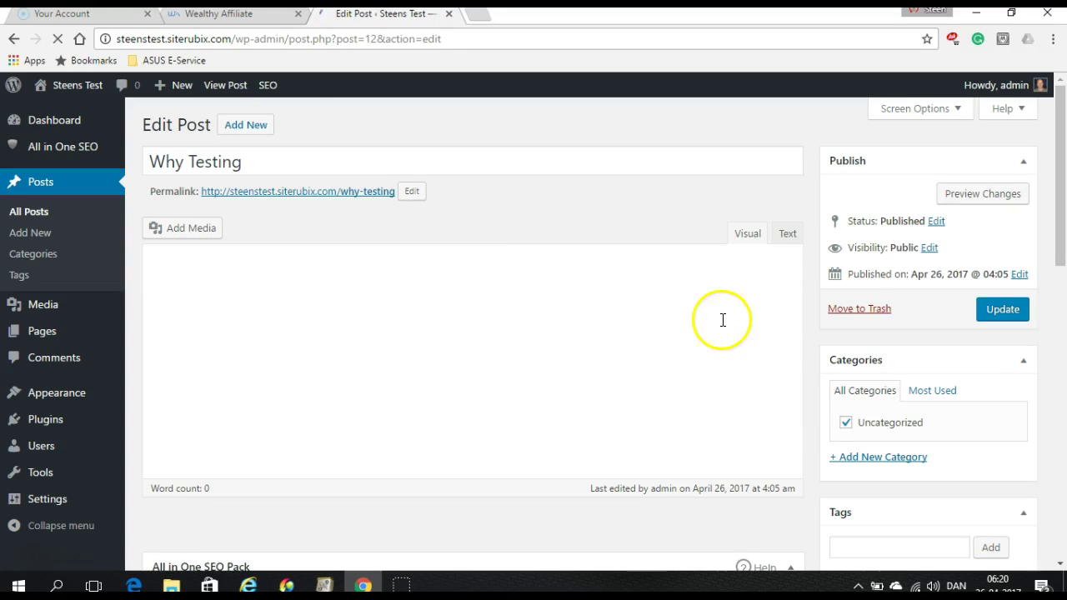
click(878, 460)
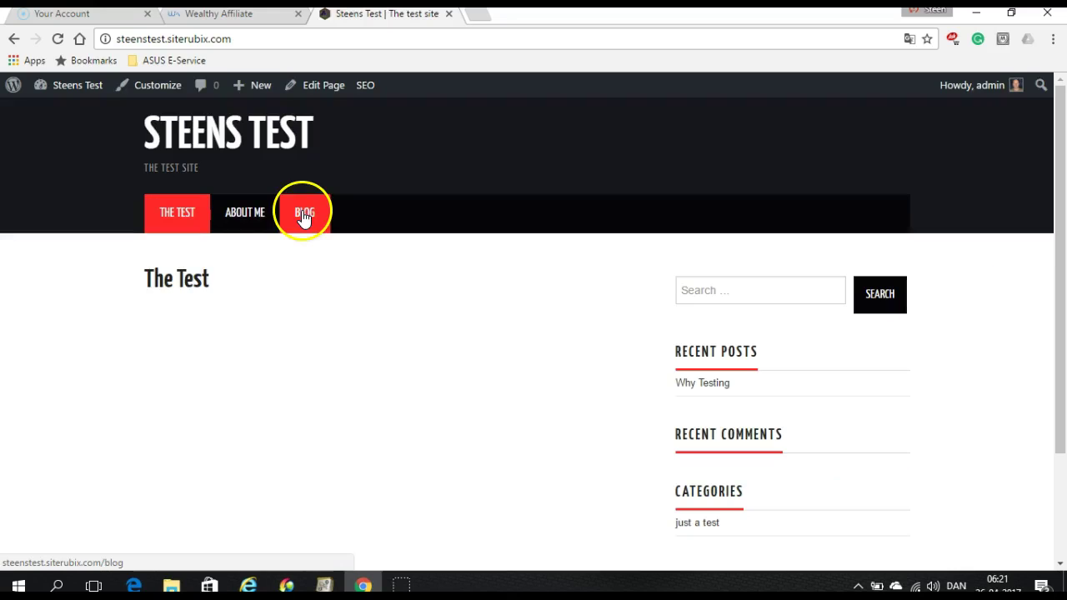
Browse the site's Blog page listing the Why Testing post
click(303, 213)
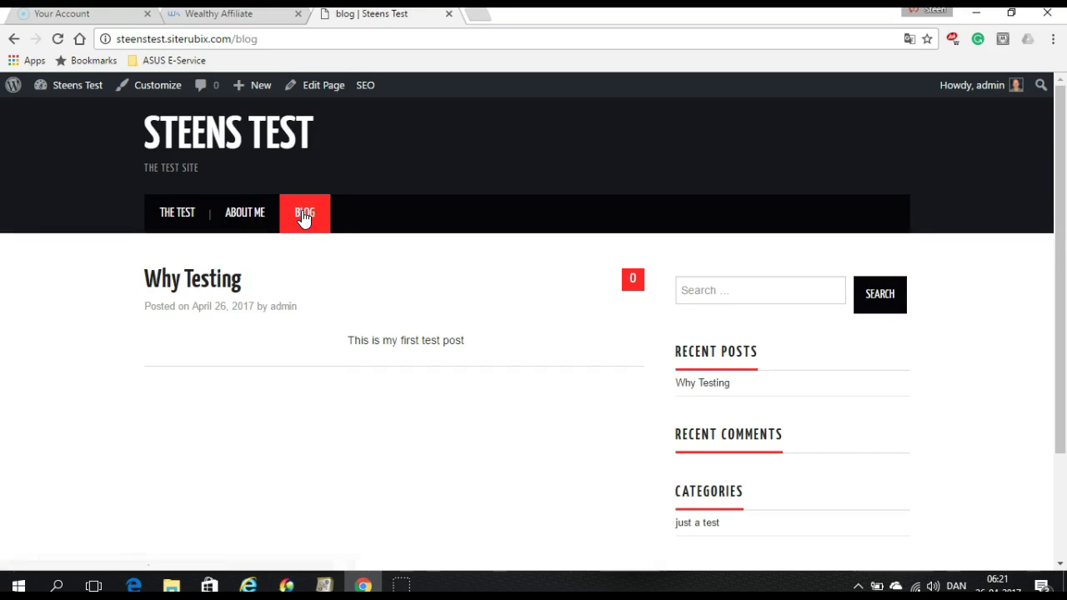
click(345, 307)
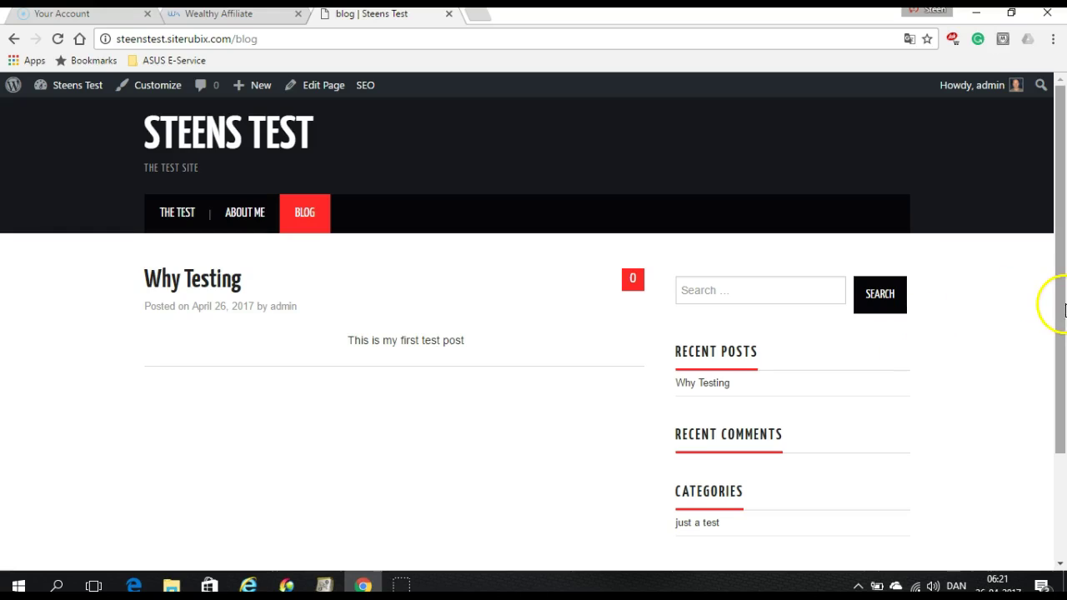
click(1063, 306)
mouse_move(1063, 306)
mouse_down()
mouse_move(1052, 412)
mouse_move(1052, 315)
mouse_up()
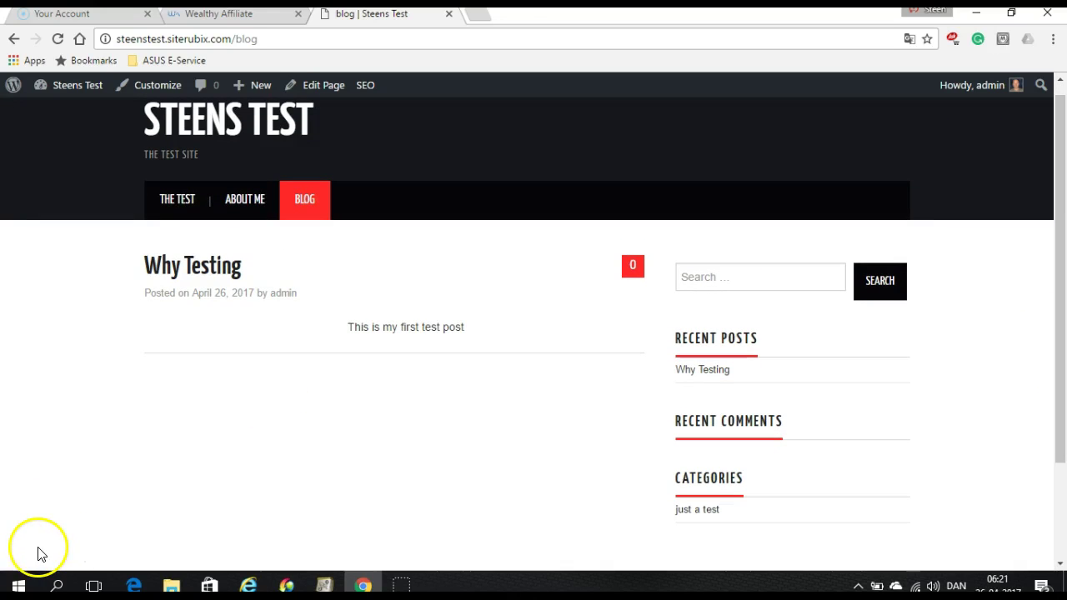